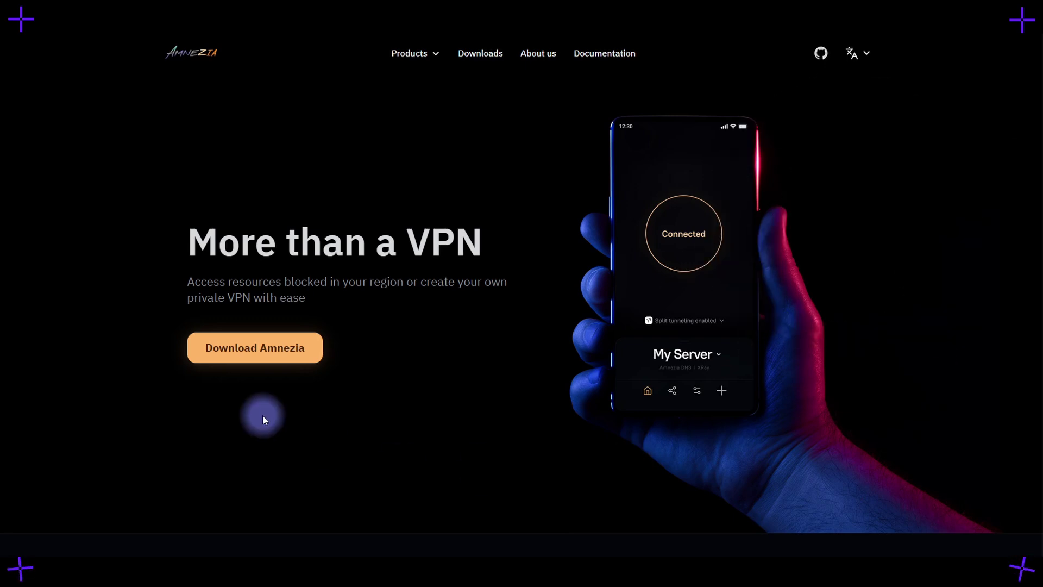
Step: Open the Download Amnezia page on the Amnezia website to get the Windows build
{"action": "left_click", "coordinate": [245, 353]}
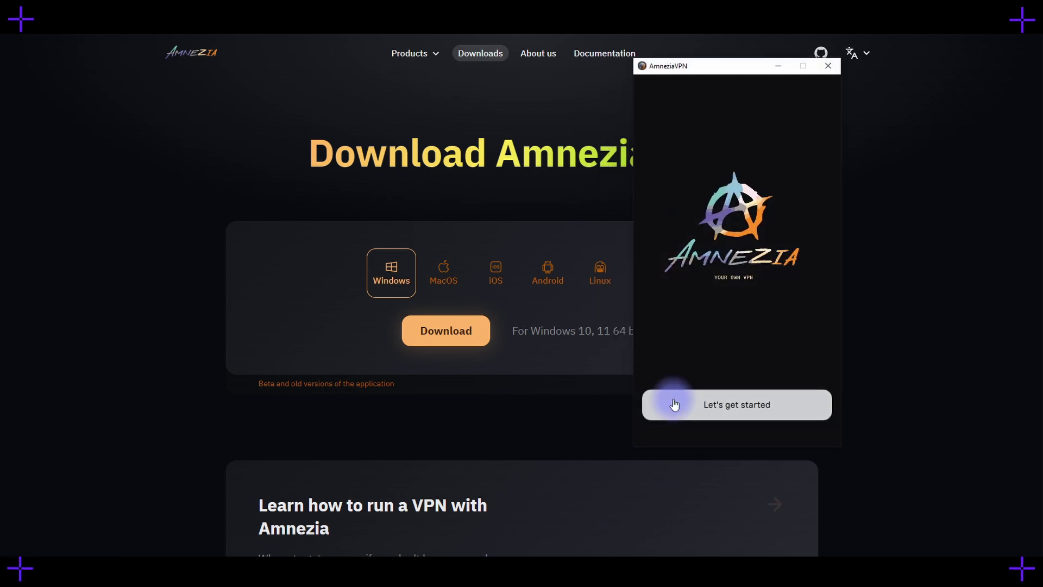
Step: Start the first-time setup and pick the Self-hosted VPN option on the Connection page
{"action": "left_click", "coordinate": [674, 404]}
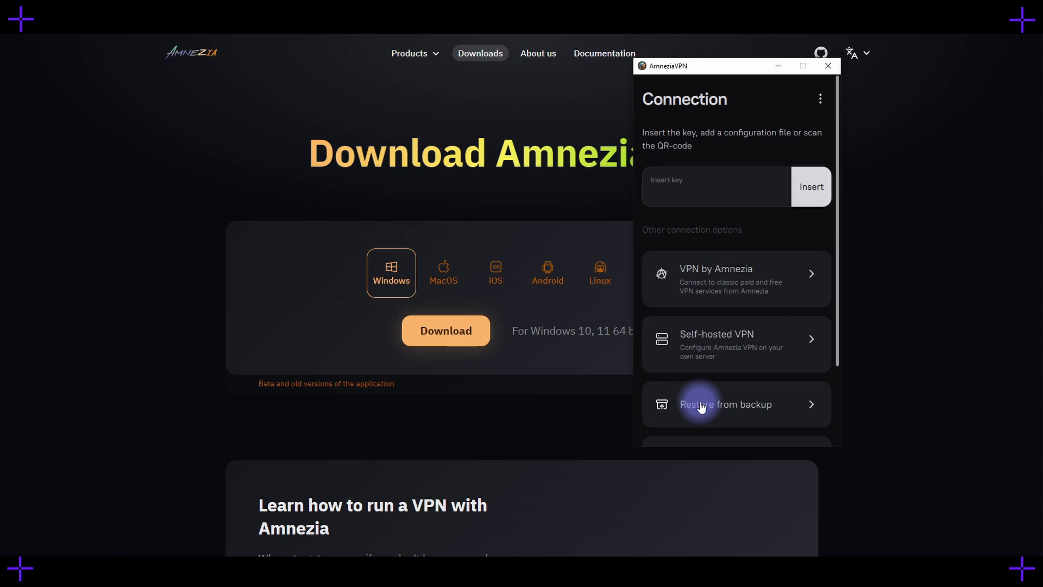
{"action": "left_click", "coordinate": [668, 196]}
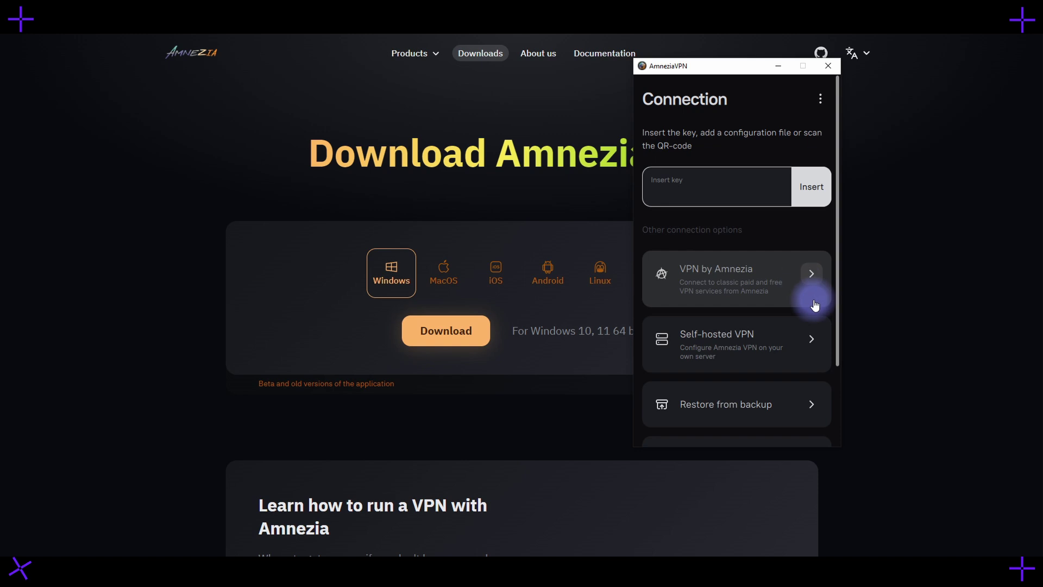
{"action": "left_click", "coordinate": [744, 349]}
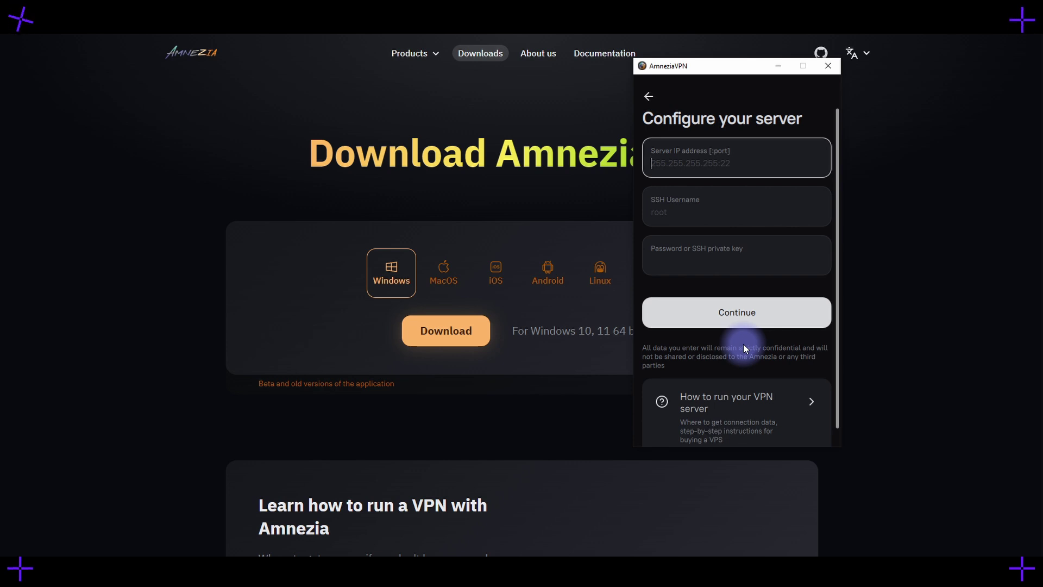
Step: Open the How to run your VPN server guide and expand the DigitalOcean hosting instructions
{"action": "left_click", "coordinate": [711, 438]}
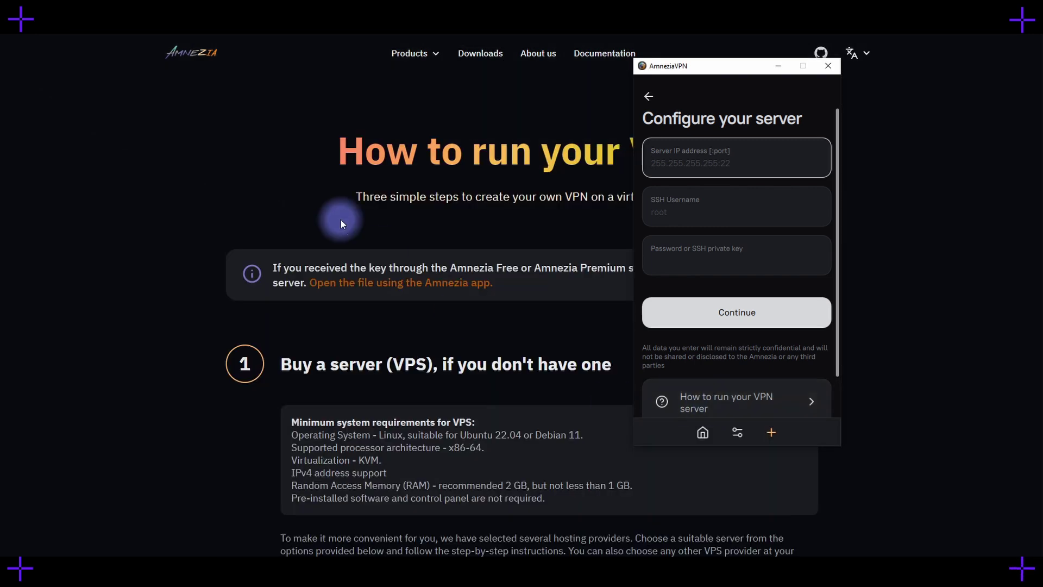
{"action": "left_click", "coordinate": [282, 171]}
{"action": "scroll", "coordinate": [314, 188], "scroll_direction": "down", "scroll_amount": 2}
{"action": "scroll", "coordinate": [314, 188], "scroll_direction": "down", "scroll_amount": 3}
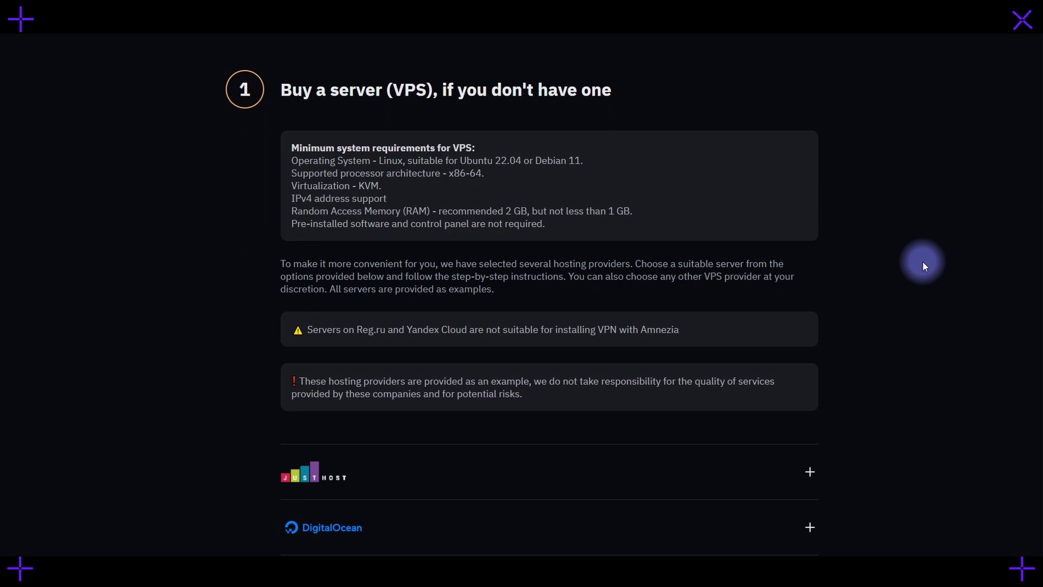
{"action": "scroll", "coordinate": [922, 262], "scroll_direction": "down", "scroll_amount": 5}
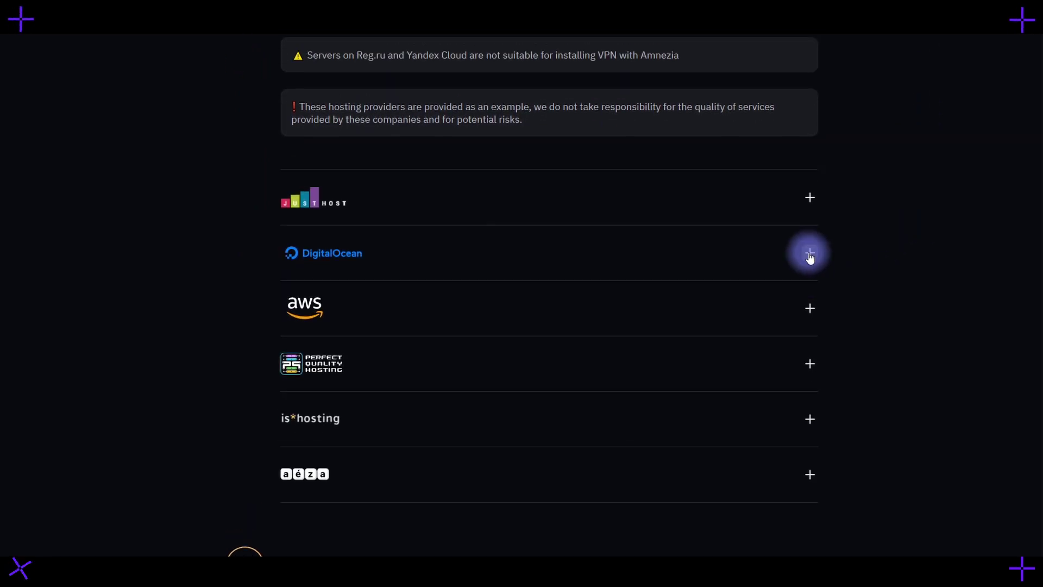
{"action": "left_click", "coordinate": [809, 253]}
{"action": "scroll", "coordinate": [650, 358], "scroll_direction": "down", "scroll_amount": 3}
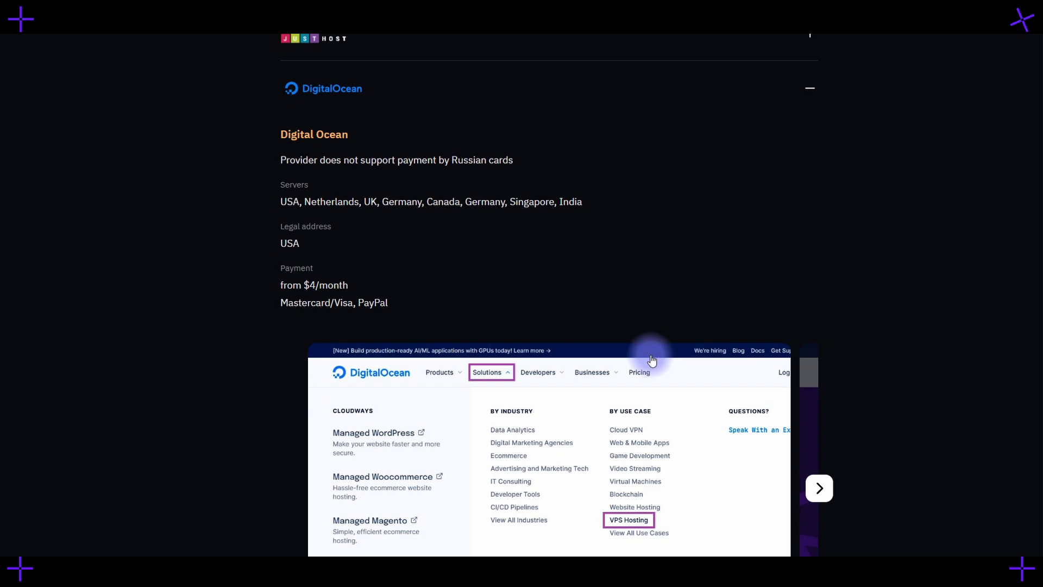
{"action": "scroll", "coordinate": [692, 362], "scroll_direction": "down", "scroll_amount": 3}
Step: Step through the DigitalOcean slideshow to its final connection-details slide
{"action": "left_click", "coordinate": [820, 325]}
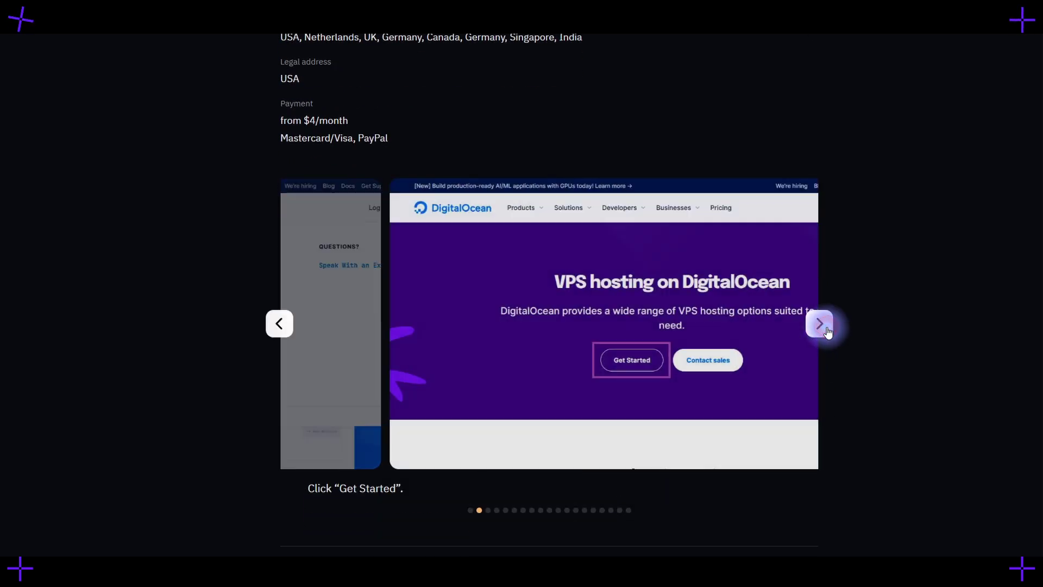
{"action": "left_click", "coordinate": [822, 327]}
{"action": "left_click", "coordinate": [820, 325]}
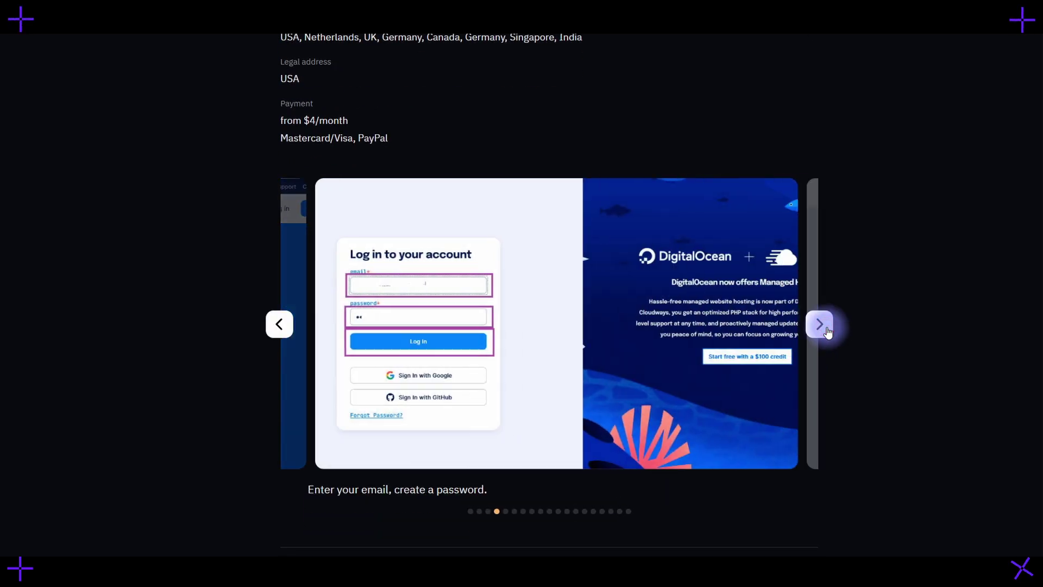
{"action": "left_click", "coordinate": [820, 325]}
{"action": "left_click", "coordinate": [820, 325]}
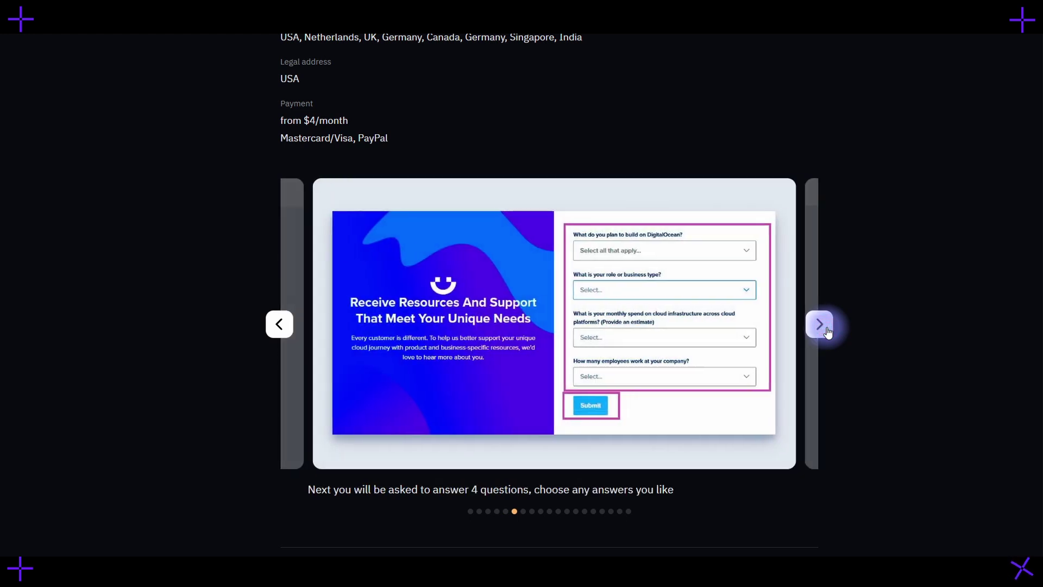
{"action": "left_click", "coordinate": [820, 324]}
{"action": "left_click", "coordinate": [826, 329]}
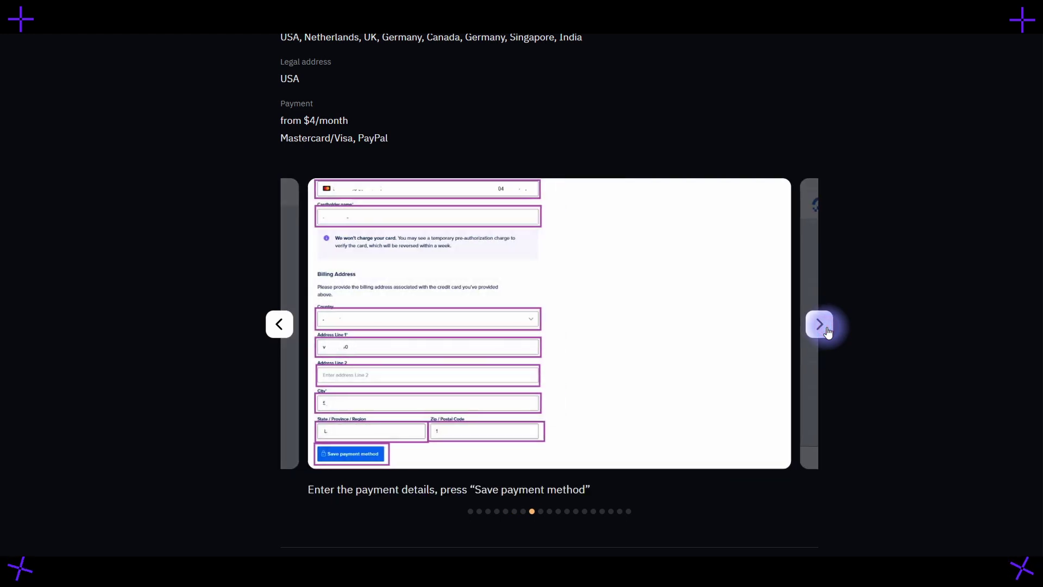
{"action": "left_click", "coordinate": [826, 329]}
{"action": "left_click", "coordinate": [826, 329]}
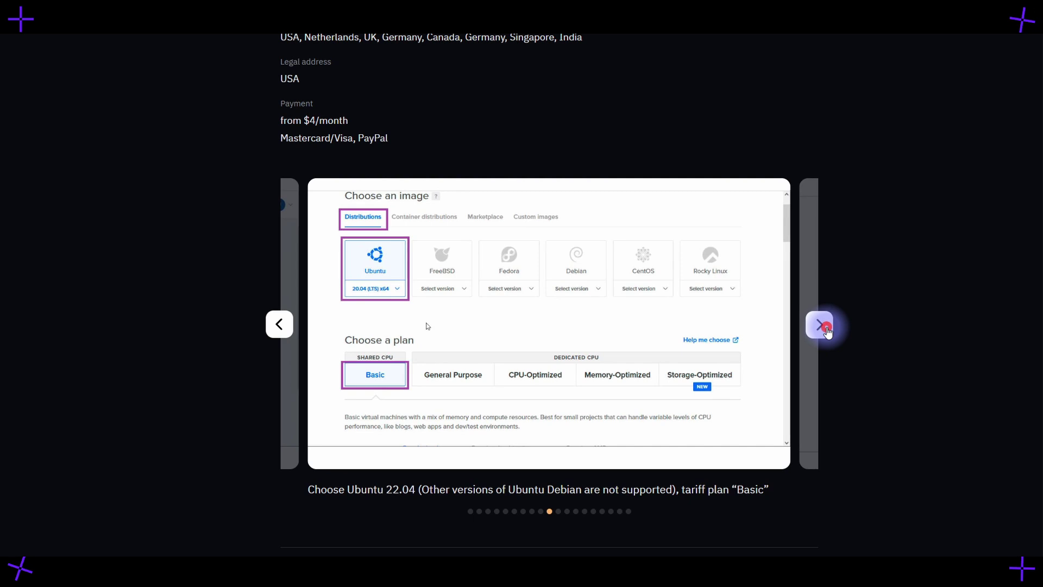
{"action": "left_click", "coordinate": [826, 329]}
{"action": "left_click", "coordinate": [826, 329]}
{"action": "left_click", "coordinate": [826, 329]}
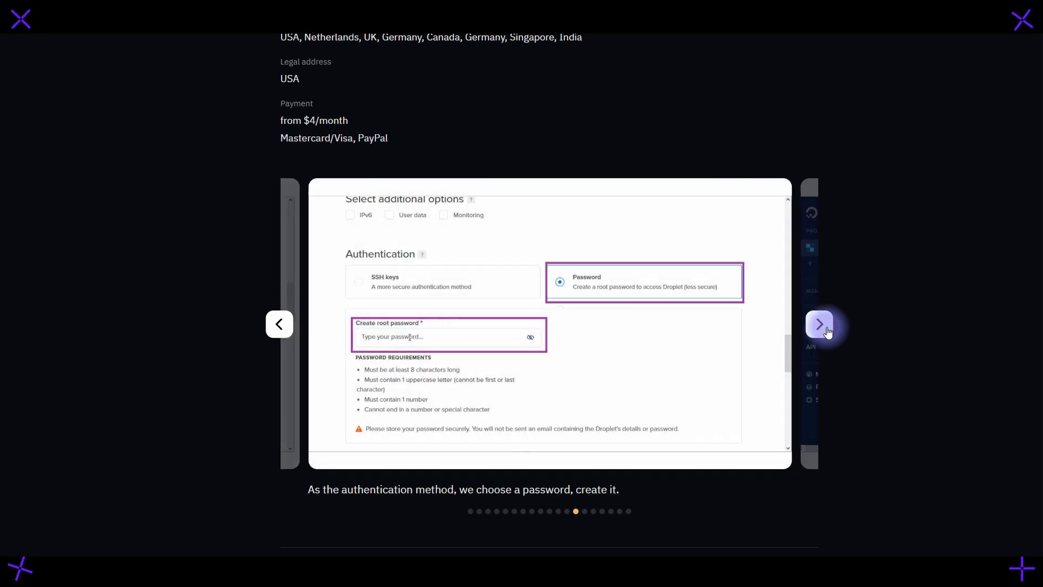
{"action": "left_click", "coordinate": [826, 329]}
{"action": "left_click", "coordinate": [826, 328]}
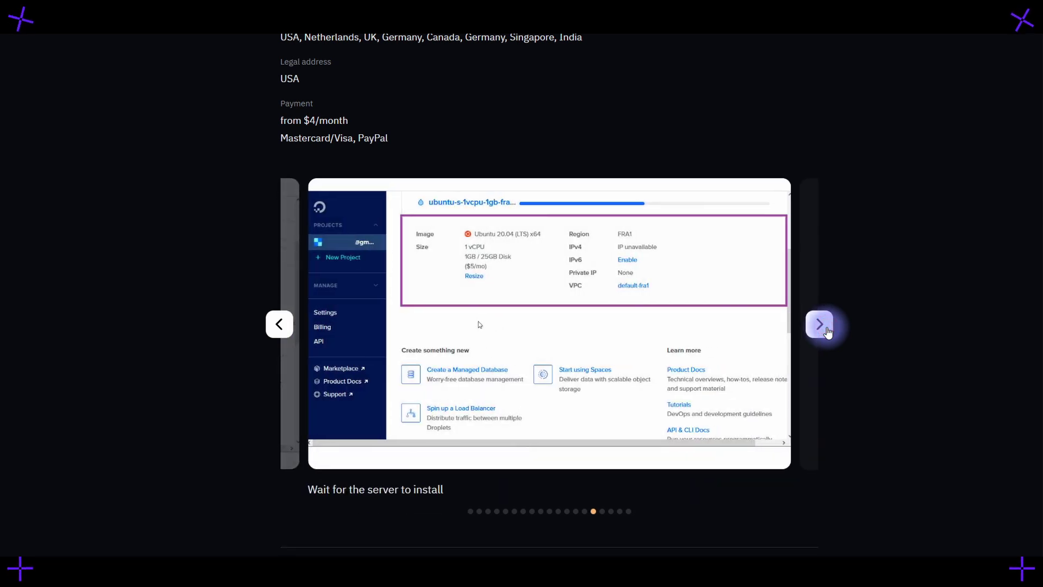
{"action": "left_click", "coordinate": [826, 328]}
{"action": "left_click", "coordinate": [826, 329]}
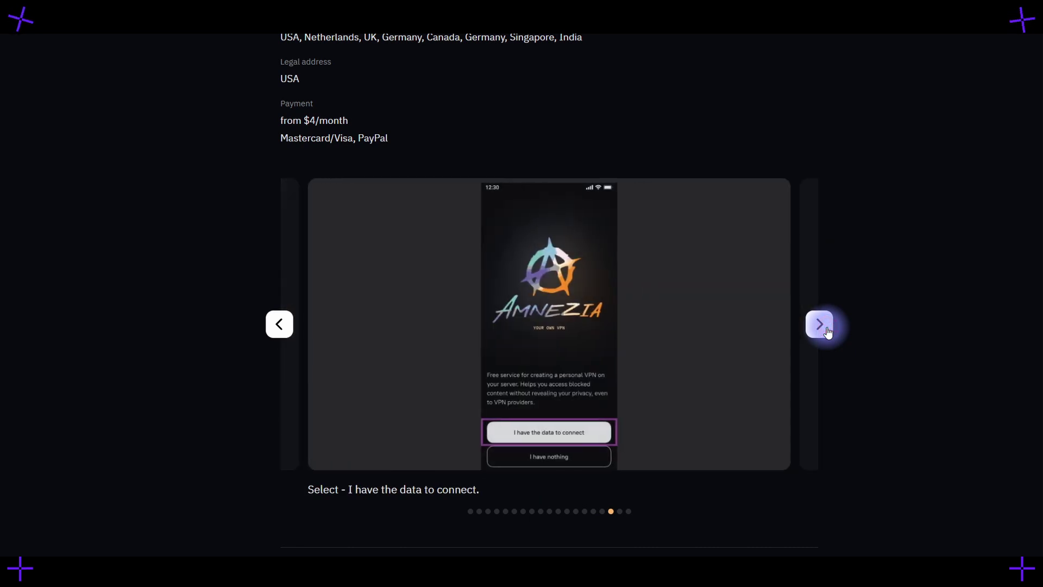
{"action": "left_click", "coordinate": [827, 329]}
{"action": "left_click", "coordinate": [826, 330]}
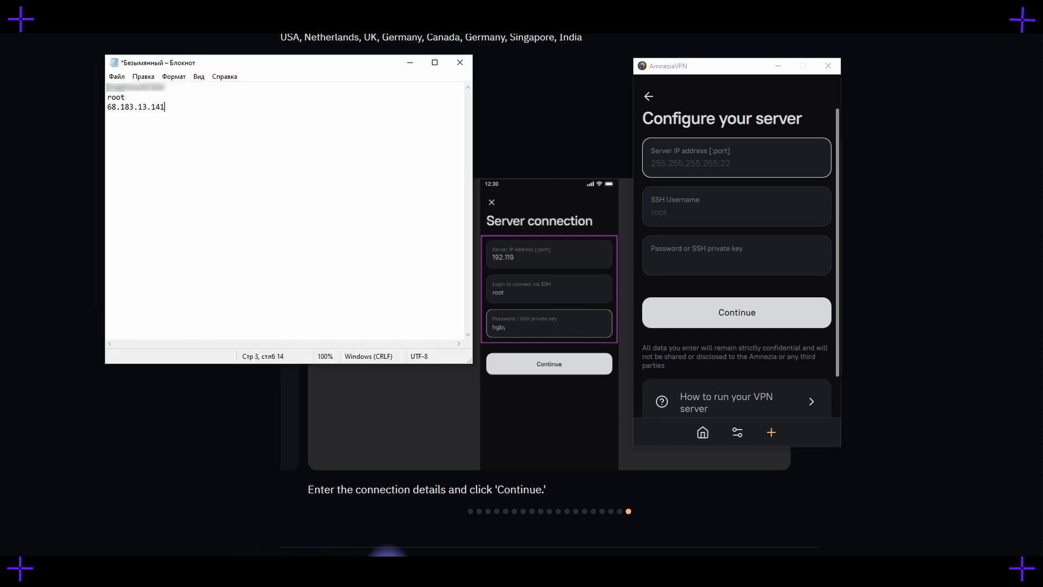
Step: Copy the server IP 68.183.13.141 and SSH username root from Notepad into the form
{"action": "left_click", "coordinate": [124, 107]}
{"action": "double_click", "coordinate": [125, 107]}
{"action": "key", "text": "ctrl+c"}
{"action": "left_click", "coordinate": [668, 163]}
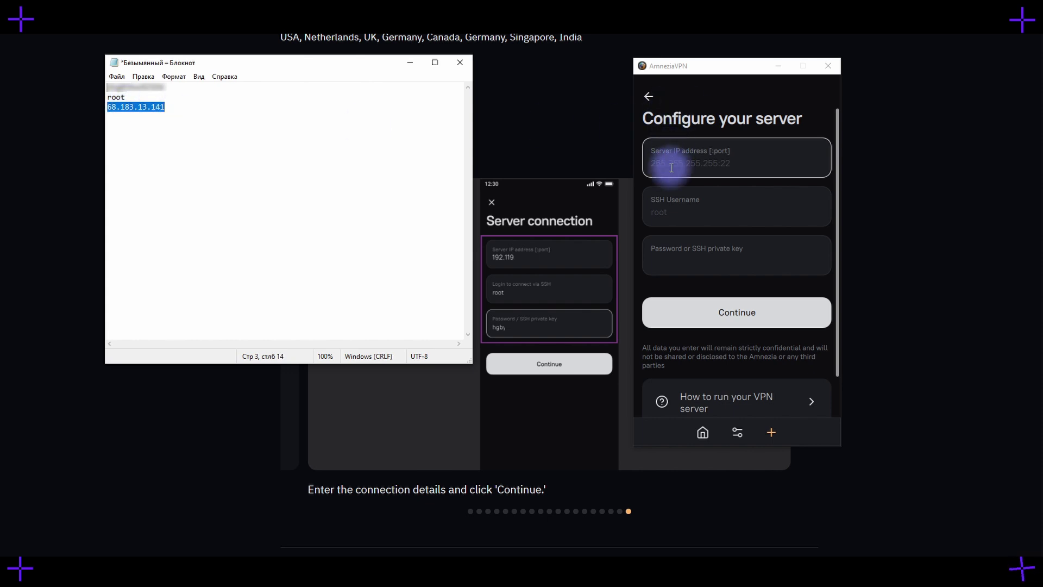
{"action": "key", "text": "ctrl+v"}
{"action": "double_click", "coordinate": [115, 97]}
{"action": "key", "text": "ctrl+c"}
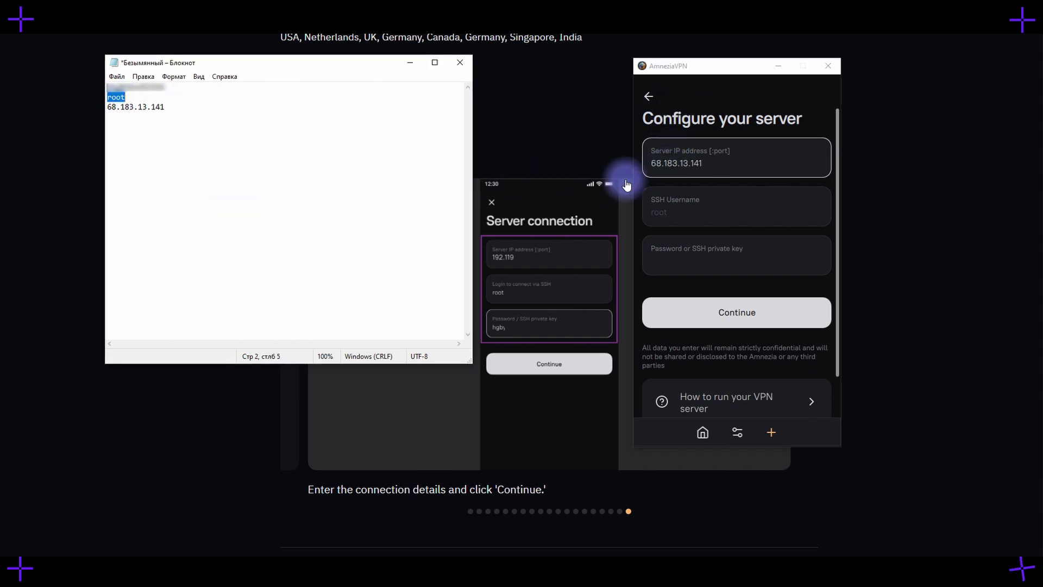
{"action": "left_click", "coordinate": [659, 209]}
{"action": "key", "text": "ctrl+v"}
Step: Paste the server password, choose the High control level, and install AmneziaWG on the server
{"action": "left_click_drag", "start_coordinate": [165, 87], "coordinate": [107, 87]}
{"action": "key", "text": "ctrl+c"}
{"action": "left_click", "coordinate": [682, 262]}
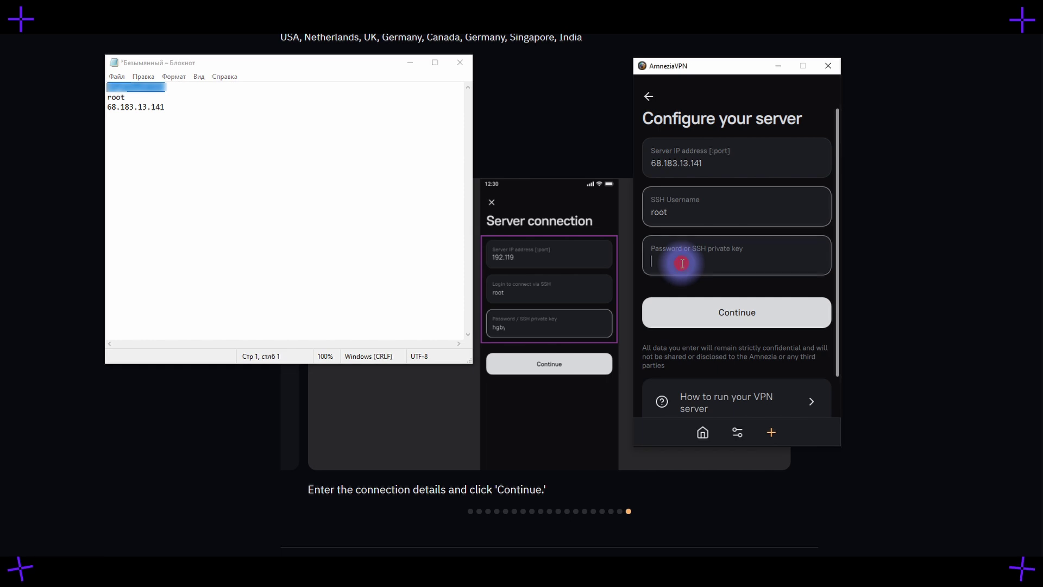
{"action": "key", "text": "ctrl+v"}
{"action": "left_click", "coordinate": [738, 314]}
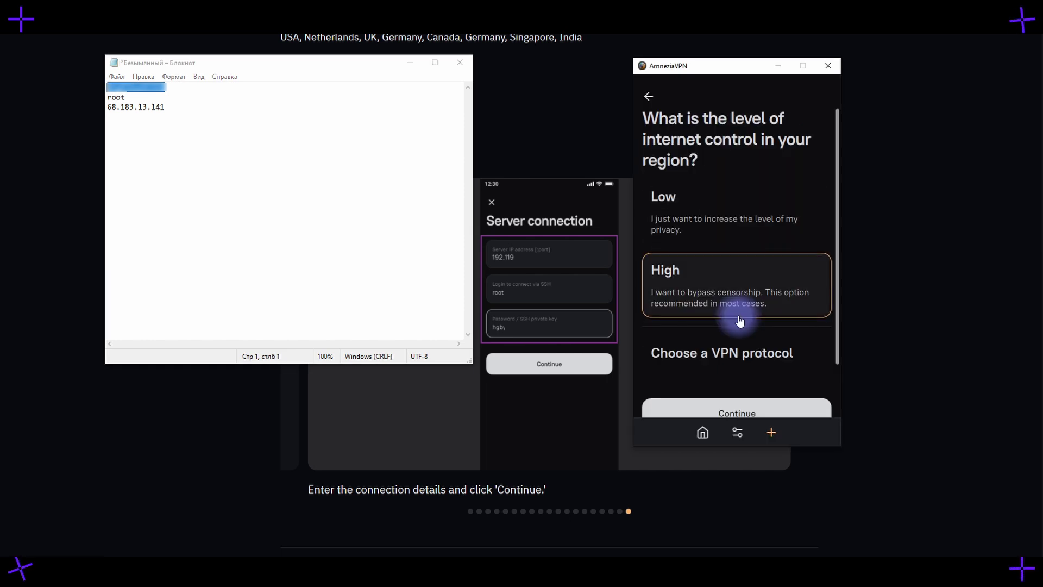
{"action": "left_click", "coordinate": [506, 161]}
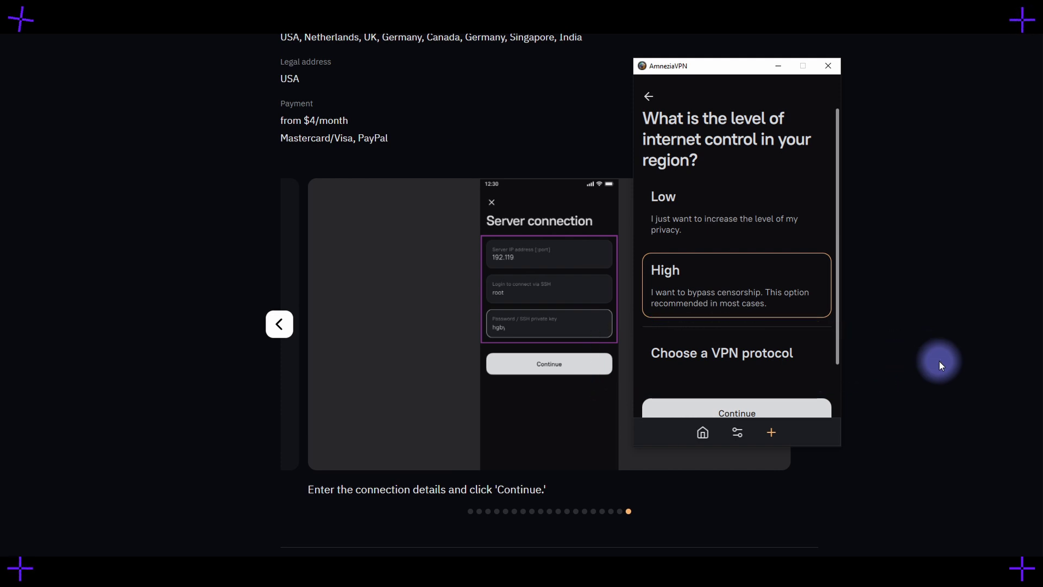
{"action": "left_click_drag", "start_coordinate": [826, 447], "coordinate": [827, 508]}
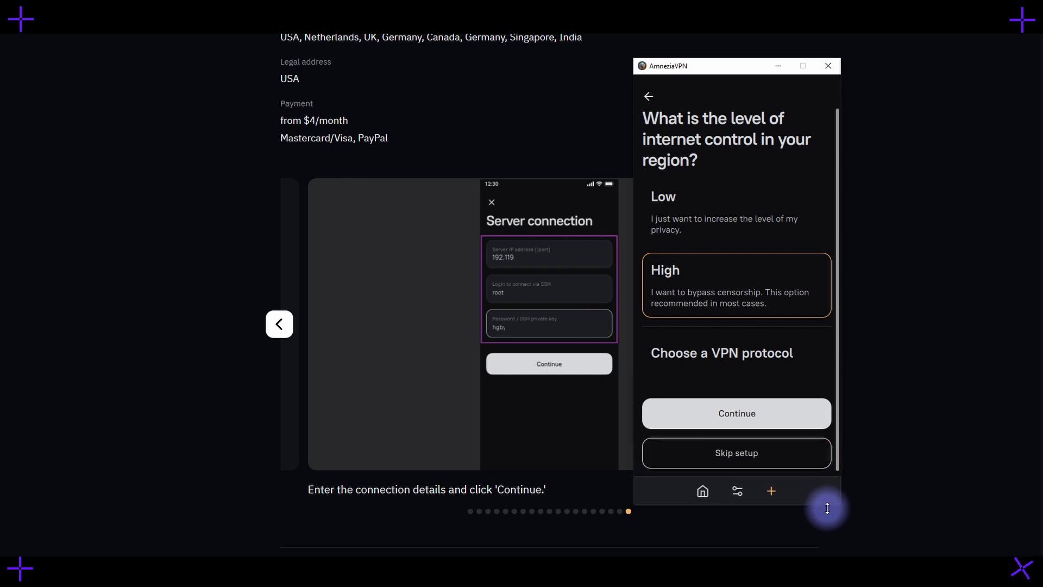
{"action": "left_click", "coordinate": [713, 418]}
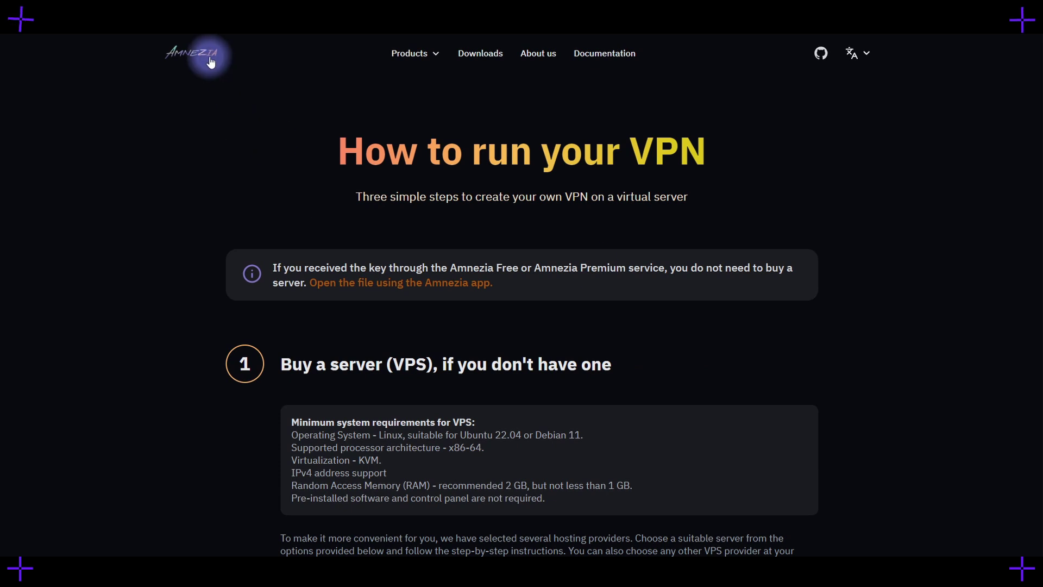
Step: Connect to Server 1, then add the AmneziaPro RU connection from an inserted key
{"action": "left_click", "coordinate": [199, 52]}
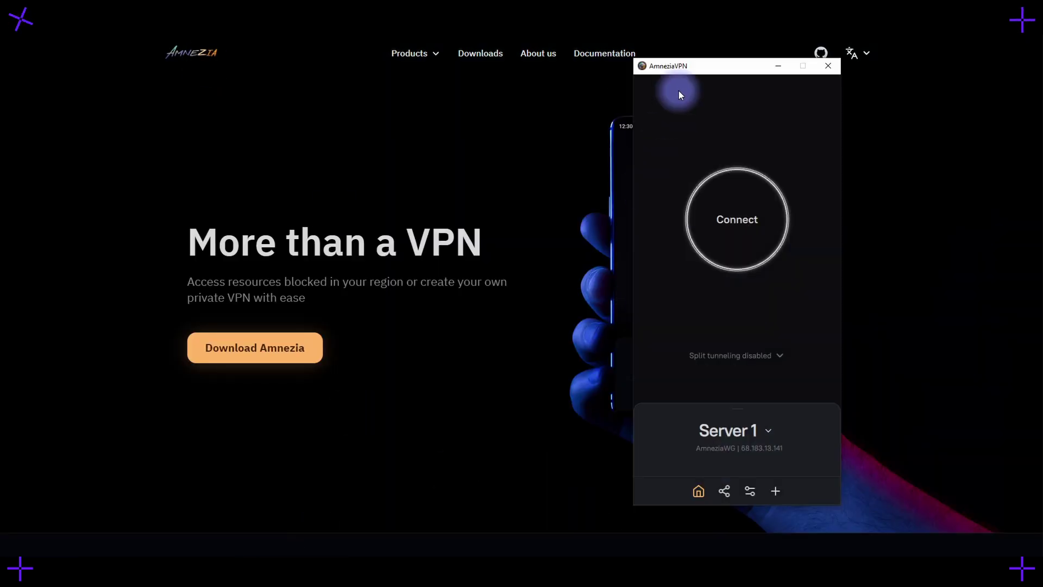
{"action": "left_click_drag", "start_coordinate": [706, 67], "coordinate": [814, 53]}
{"action": "left_click", "coordinate": [817, 196]}
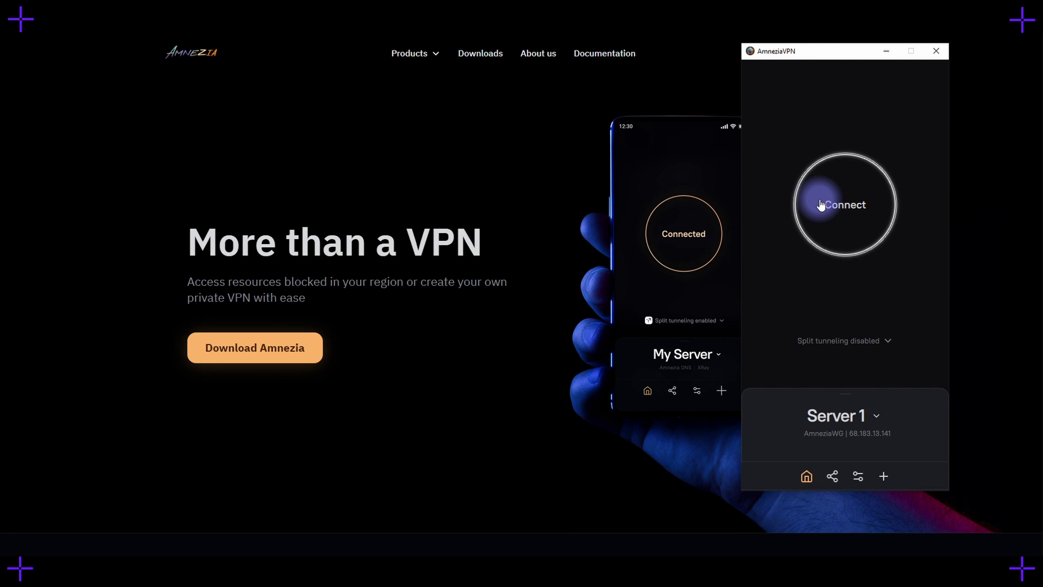
{"action": "left_click", "coordinate": [884, 476]}
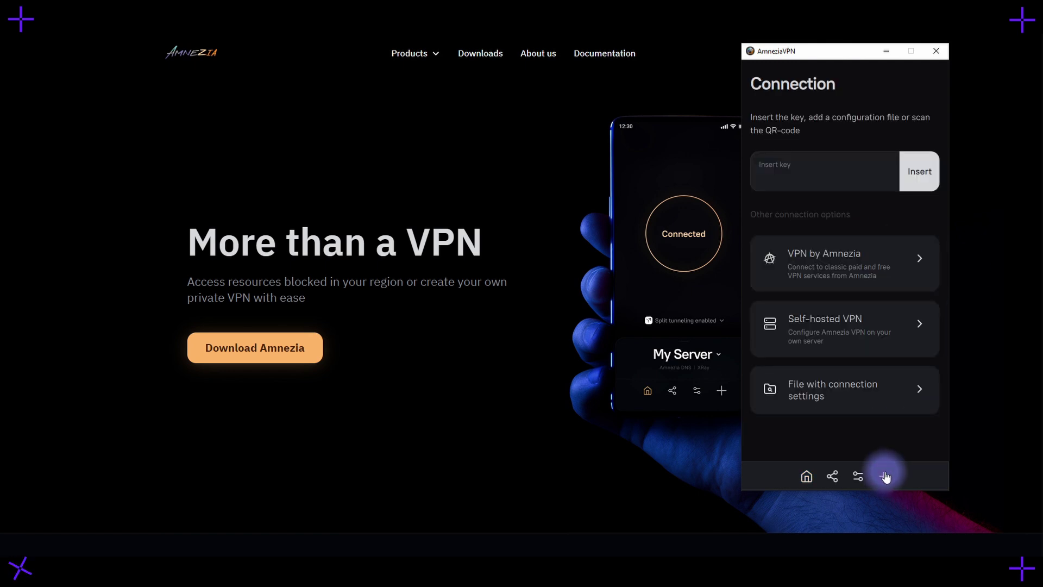
{"action": "left_click", "coordinate": [919, 172]}
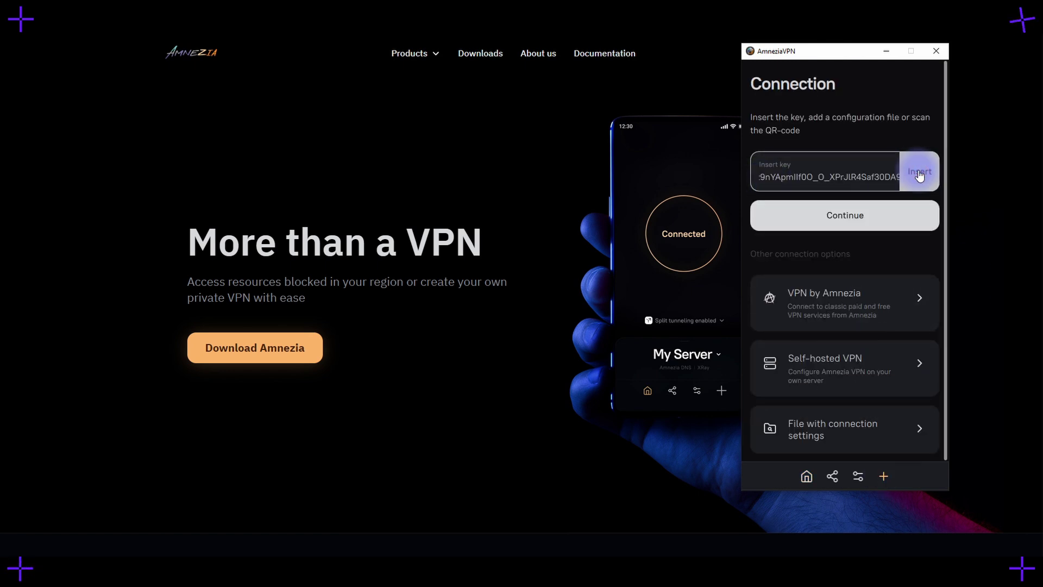
{"action": "left_click", "coordinate": [830, 217]}
{"action": "left_click", "coordinate": [842, 427]}
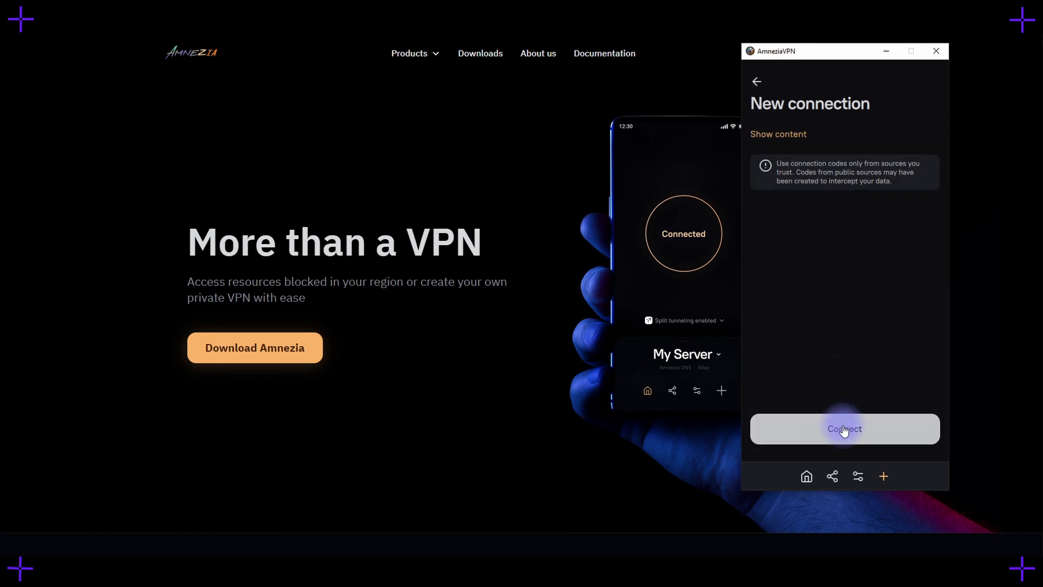
Step: Make Server 1 the active server again from the server list
{"action": "left_click", "coordinate": [852, 421]}
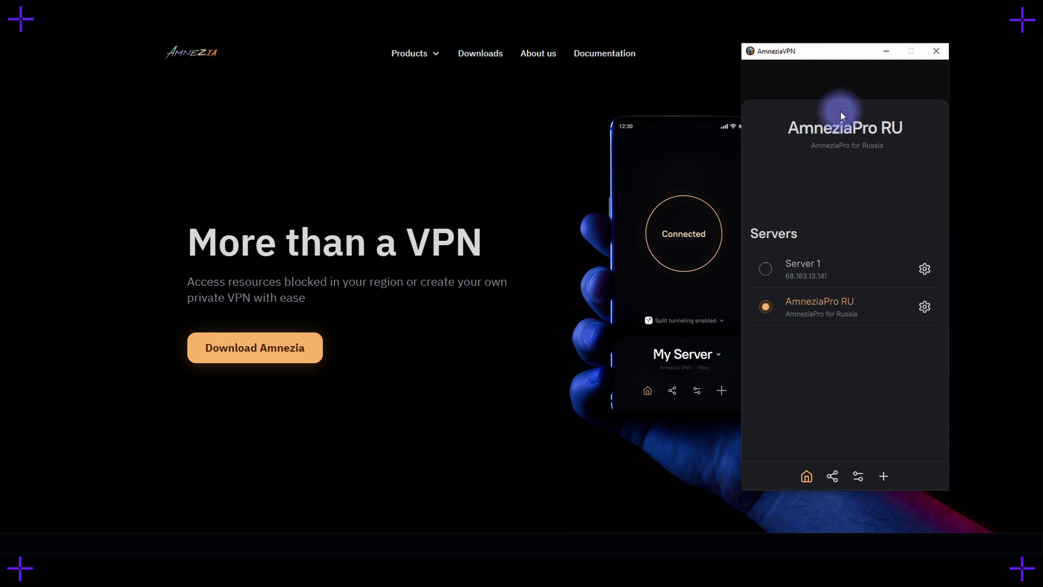
{"action": "left_click_drag", "start_coordinate": [839, 112], "coordinate": [912, 513]}
{"action": "left_click", "coordinate": [884, 477]}
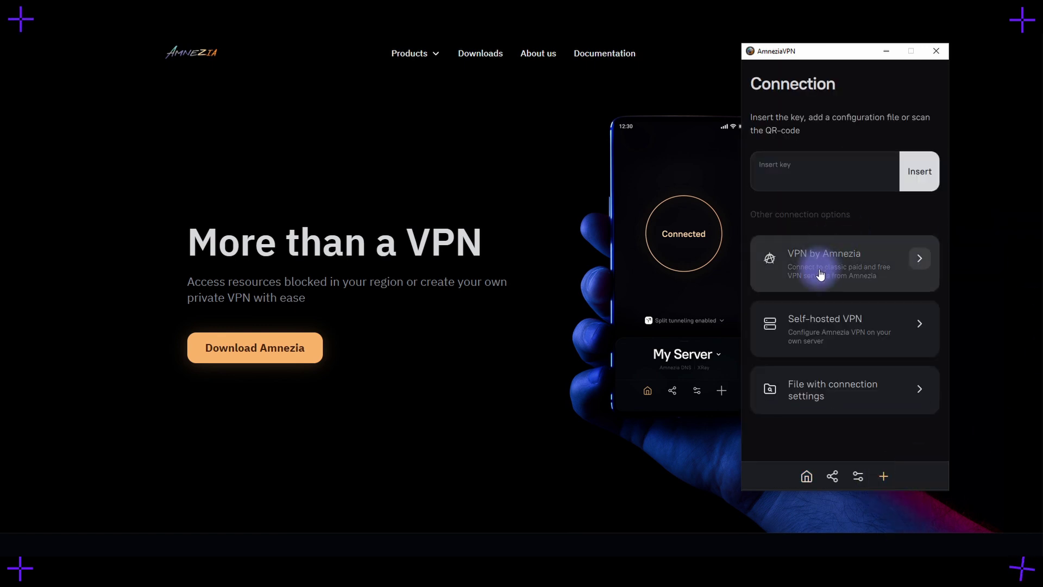
{"action": "left_click", "coordinate": [806, 476]}
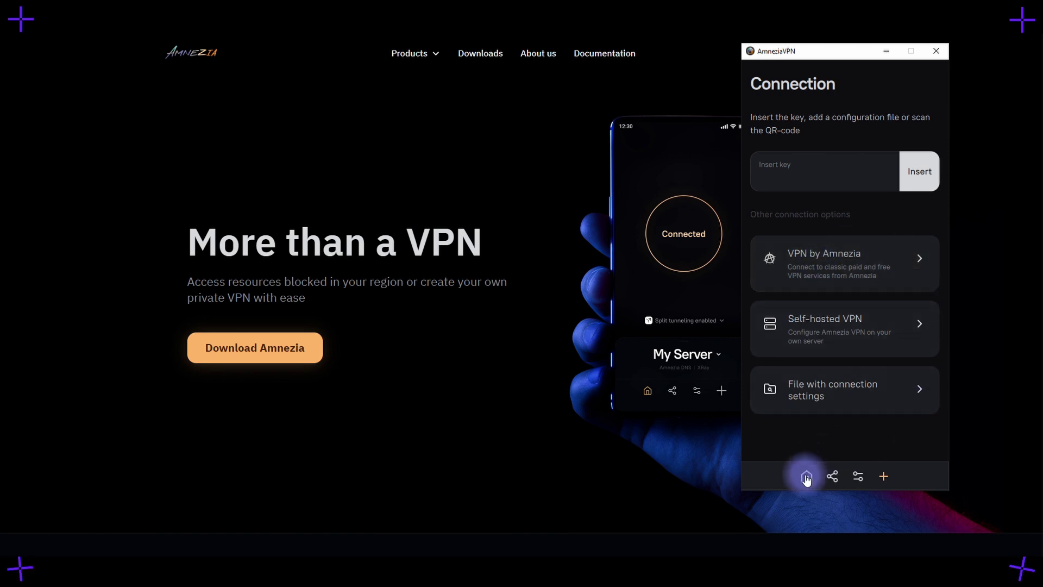
{"action": "left_click", "coordinate": [839, 411]}
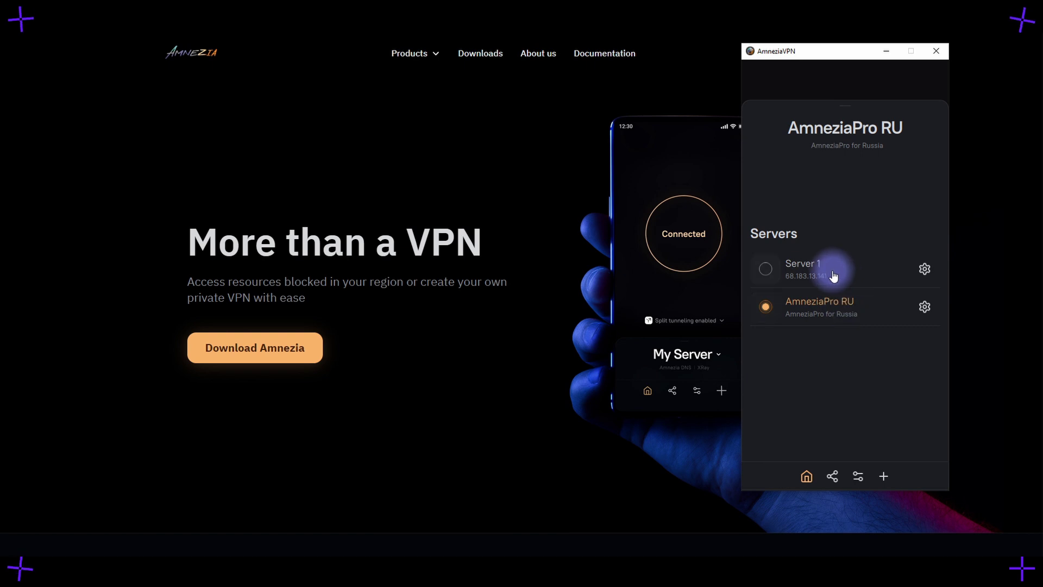
{"action": "left_click", "coordinate": [803, 268]}
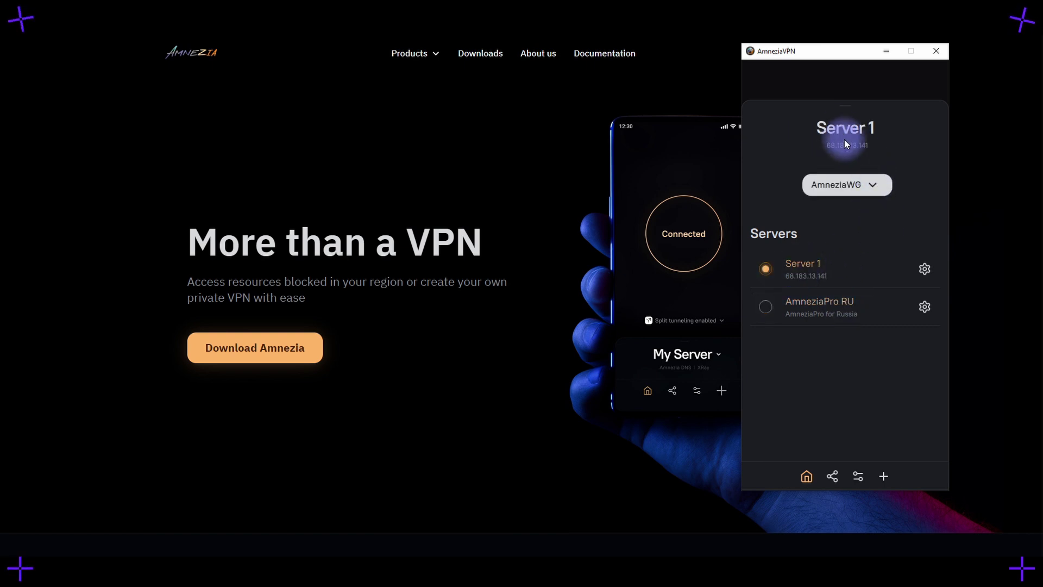
{"action": "left_click_drag", "start_coordinate": [844, 140], "coordinate": [840, 238]}
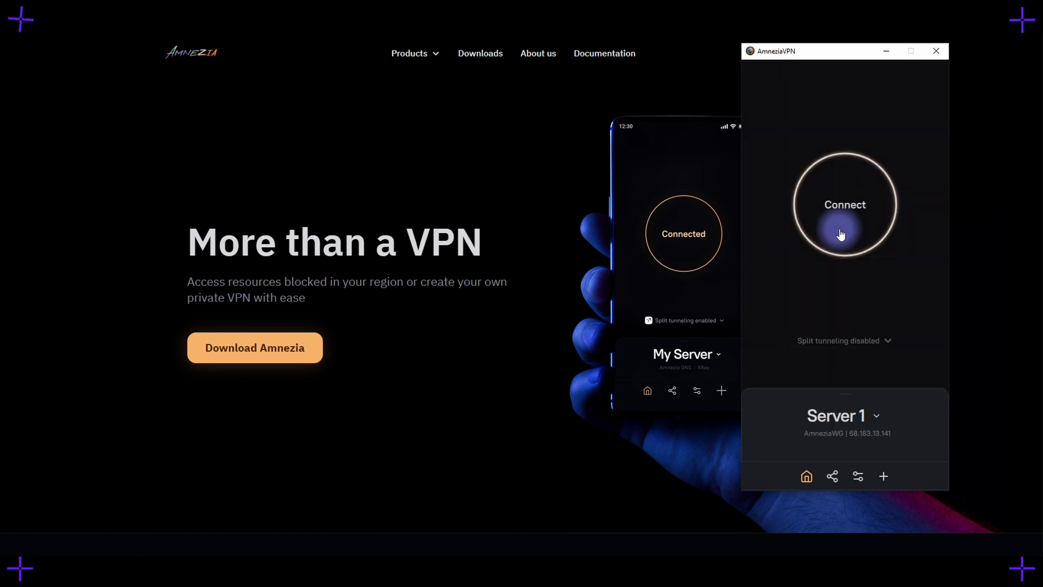
{"action": "left_click", "coordinate": [832, 476]}
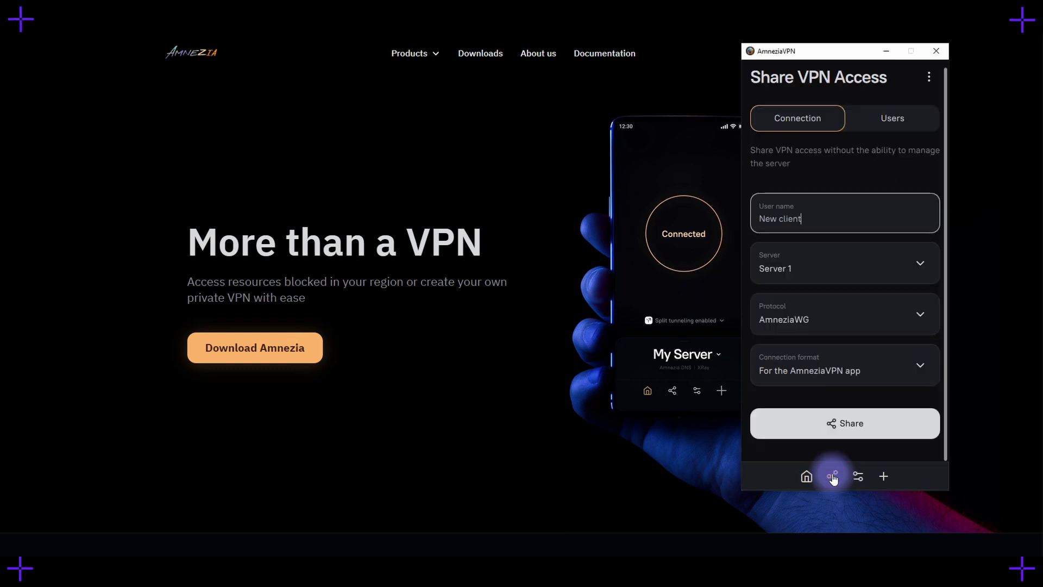
{"action": "left_click", "coordinate": [807, 477]}
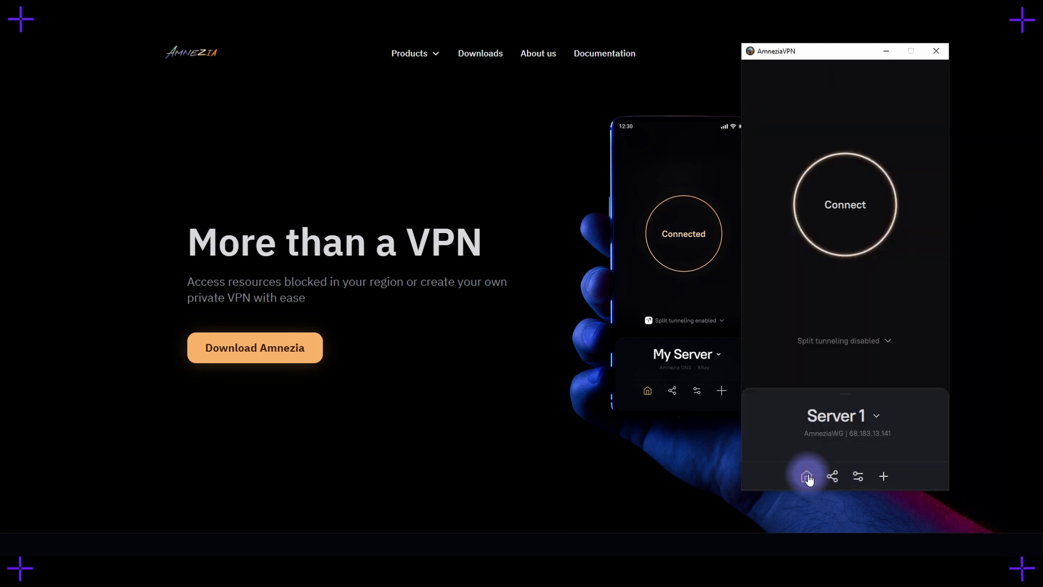
Step: Rename Server 1 to 'Digital ocean' in its settings and return to the home screen
{"action": "left_click", "coordinate": [842, 427]}
{"action": "left_click", "coordinate": [924, 268]}
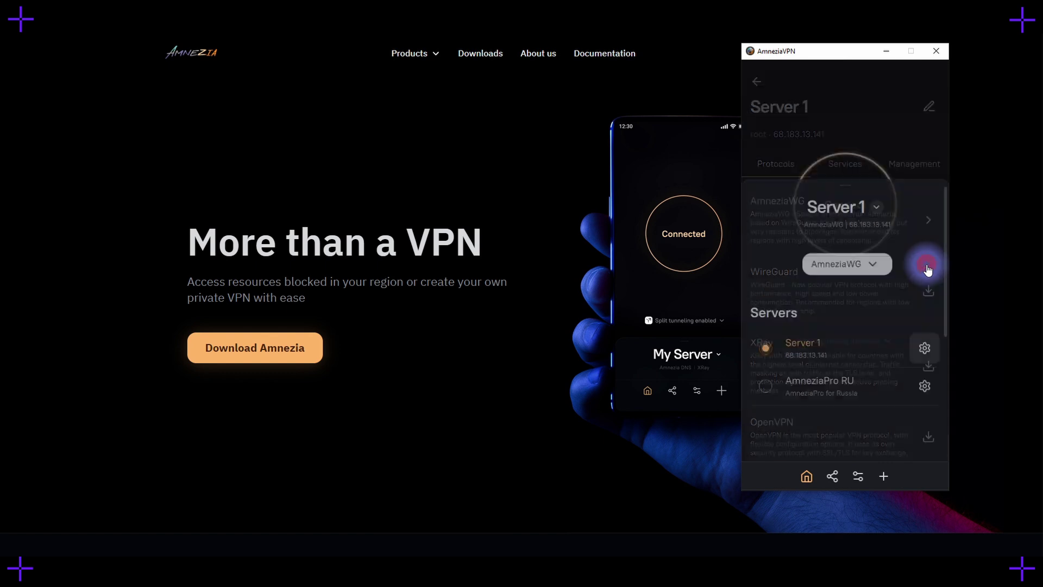
{"action": "left_click", "coordinate": [928, 107]}
{"action": "type", "text": "Digital"}
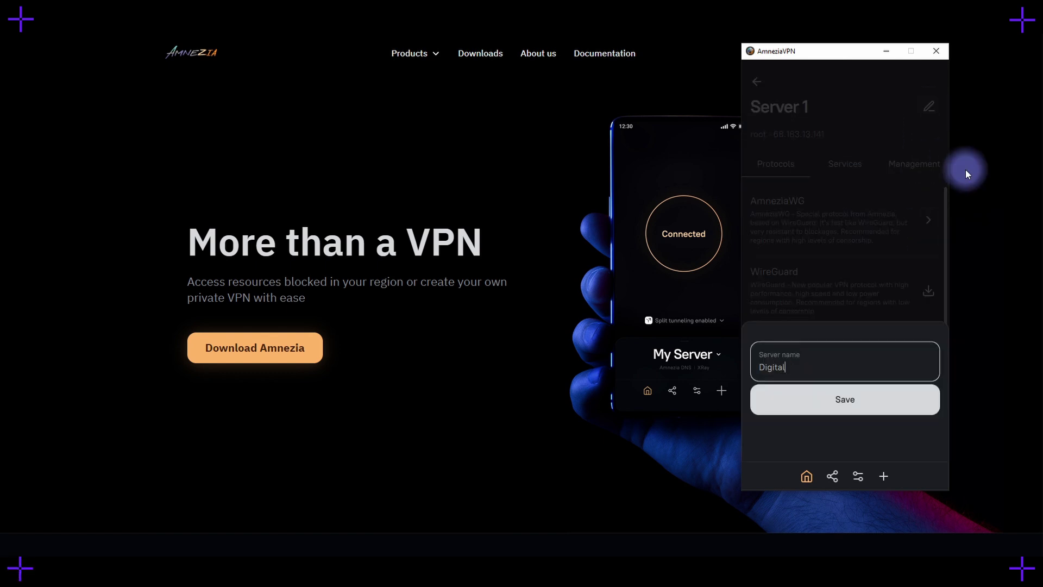
{"action": "type", "text": " ocean"}
{"action": "left_click", "coordinate": [874, 397]}
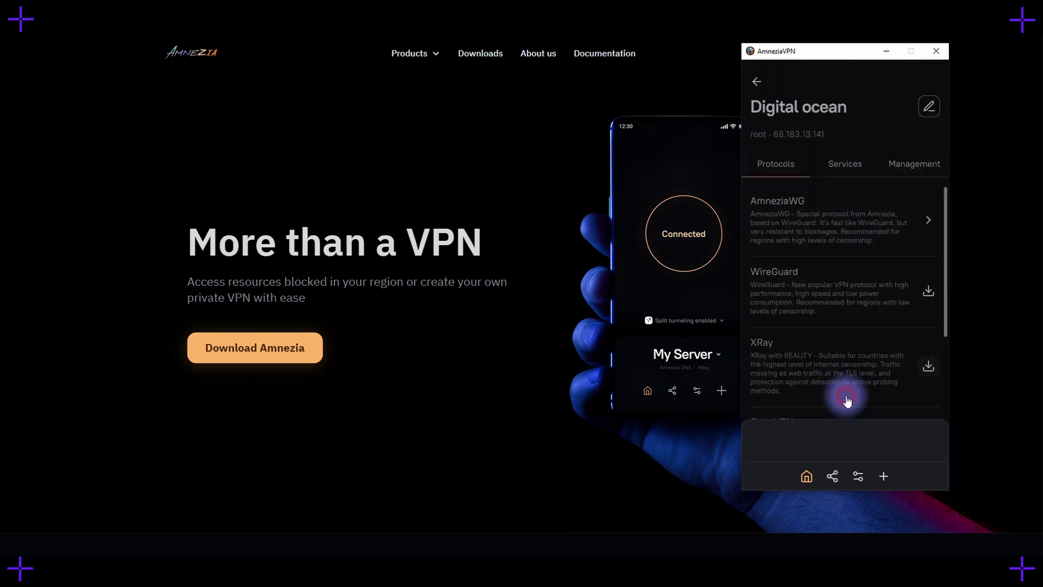
{"action": "left_click", "coordinate": [757, 81]}
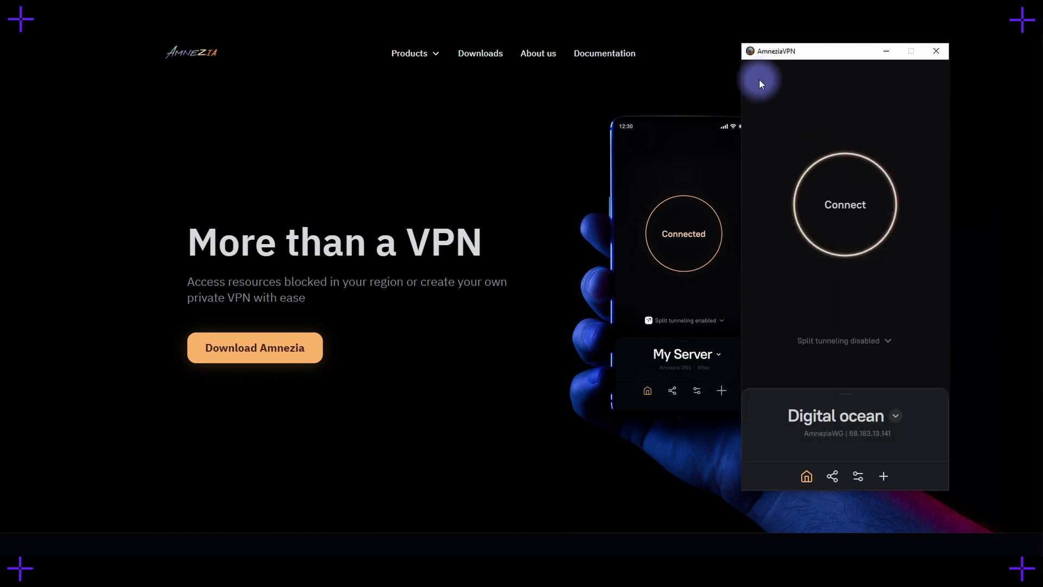
Step: Generate an AmneziaVPN-app access key for user DO user1 on Digital ocean
{"action": "left_click", "coordinate": [832, 477]}
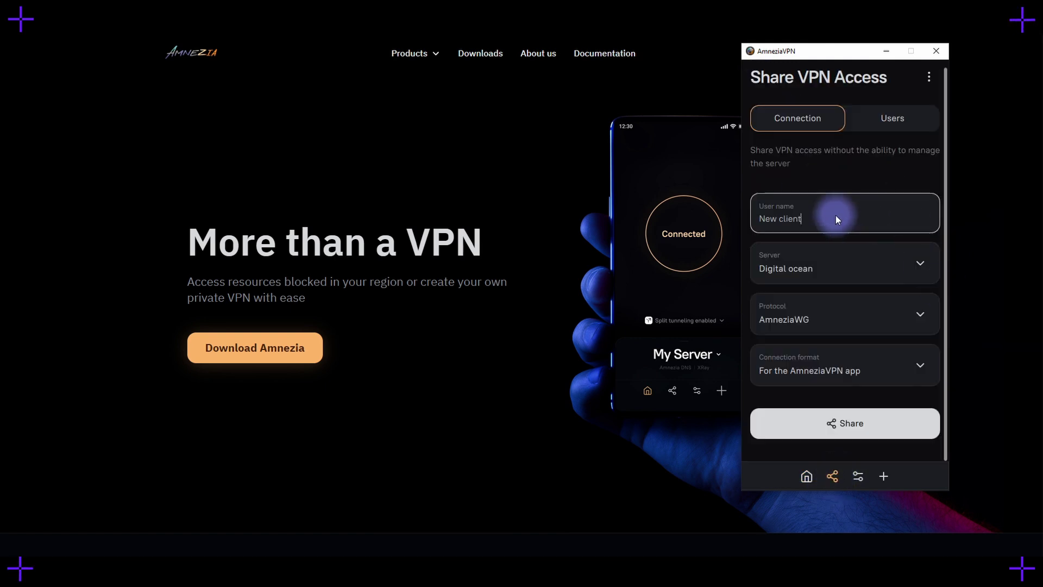
{"action": "left_click_drag", "start_coordinate": [835, 215], "coordinate": [761, 223]}
{"action": "type", "text": "DO user1"}
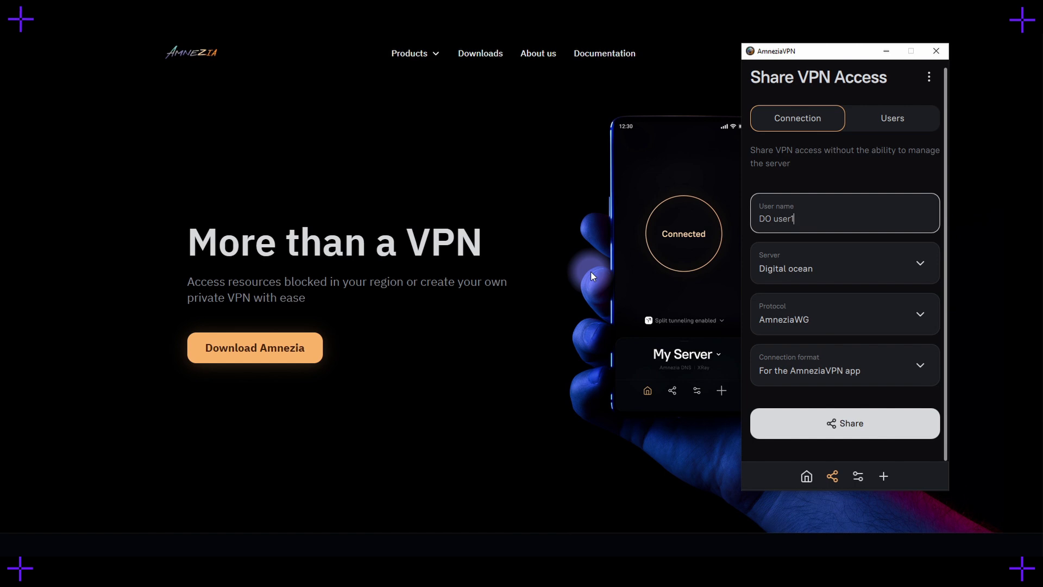
{"action": "left_click", "coordinate": [823, 368]}
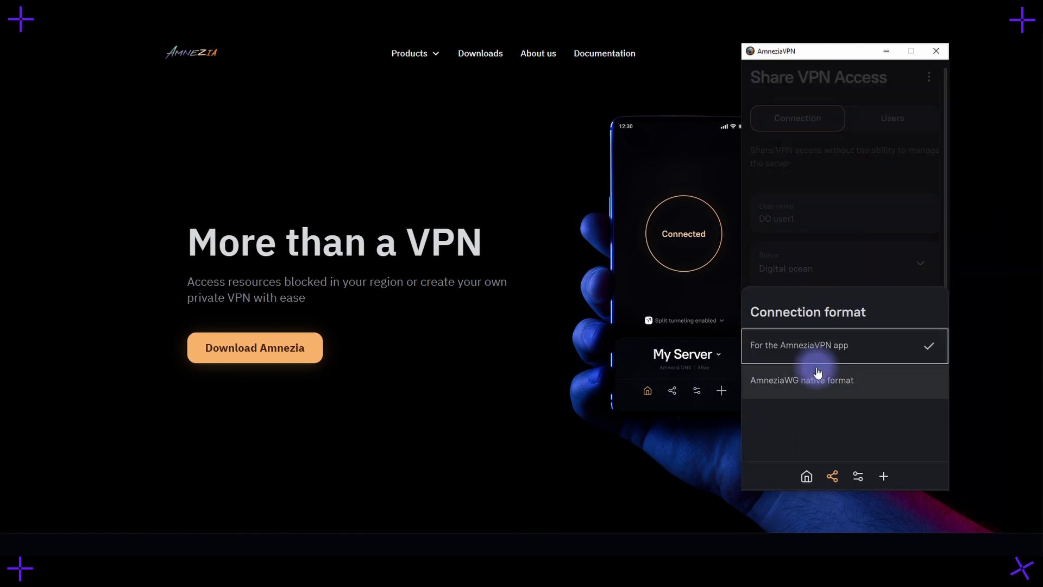
{"action": "left_click", "coordinate": [801, 348]}
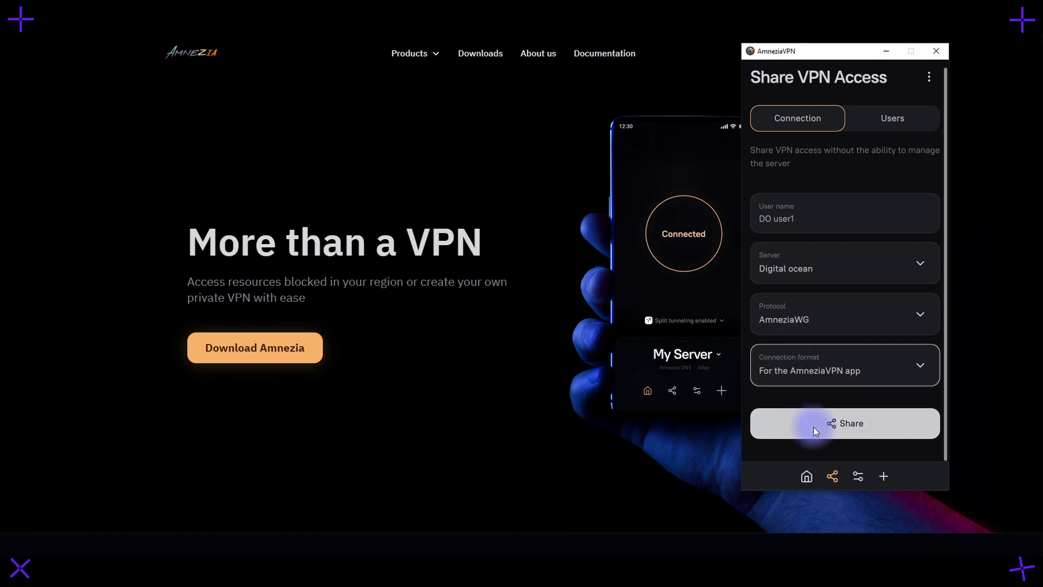
{"action": "left_click", "coordinate": [836, 425]}
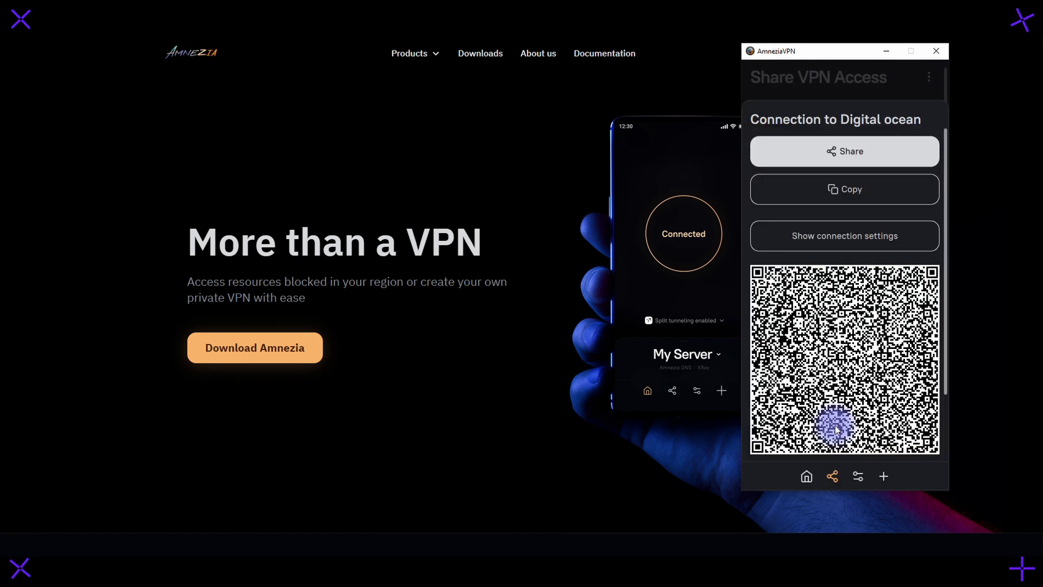
Step: Copy the vpn:// access key and paste it into an empty Notepad window
{"action": "left_click", "coordinate": [816, 229]}
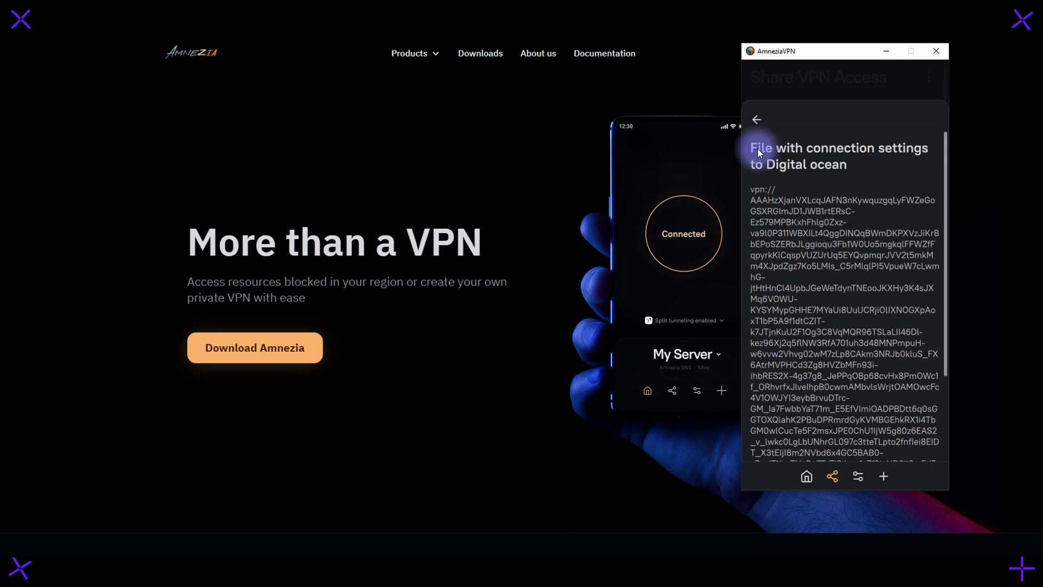
{"action": "left_click", "coordinate": [756, 119]}
{"action": "left_click", "coordinate": [822, 352]}
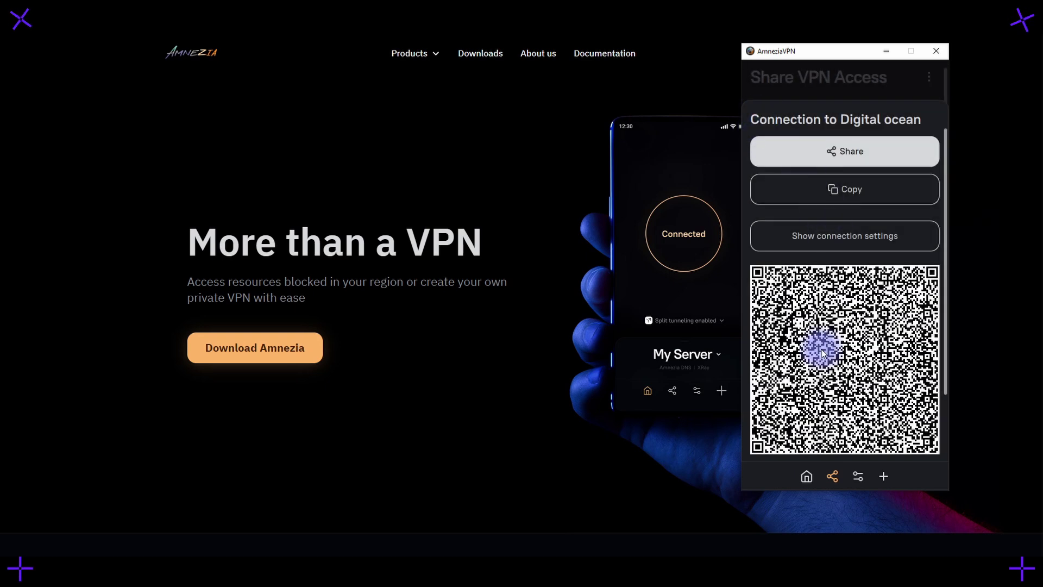
{"action": "left_click", "coordinate": [834, 187]}
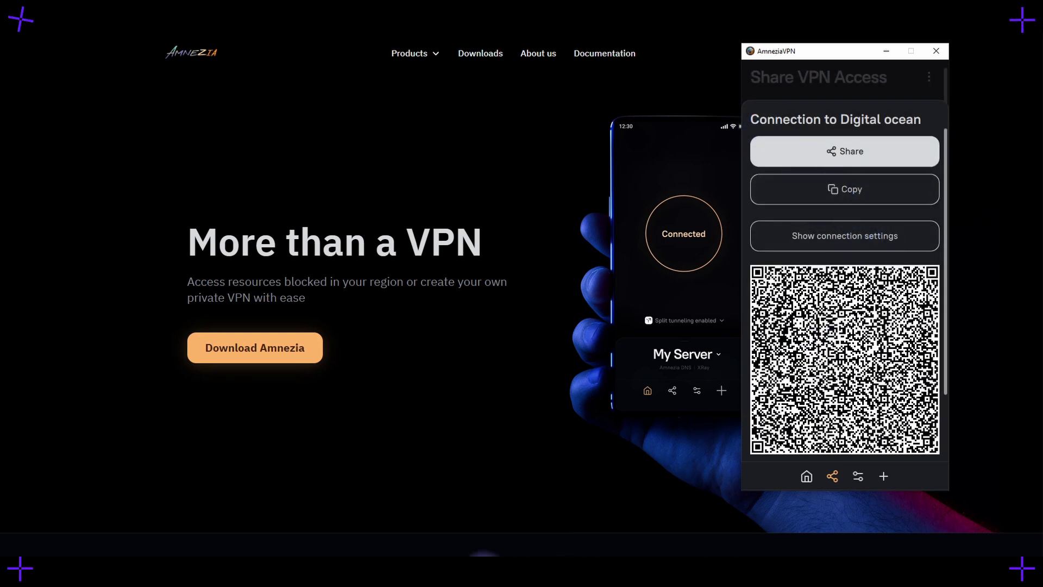
{"action": "left_click", "coordinate": [516, 567]}
{"action": "left_click", "coordinate": [130, 106]}
{"action": "key", "text": "ctrl+v"}
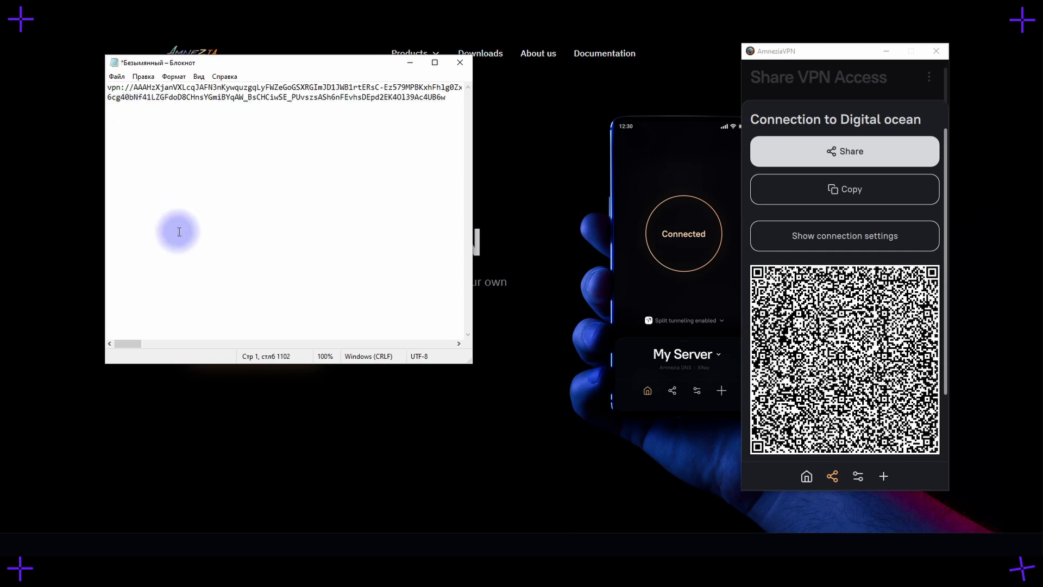
Step: Review the Digital ocean users list and DO user1's details on the Share page
{"action": "left_click", "coordinate": [878, 478]}
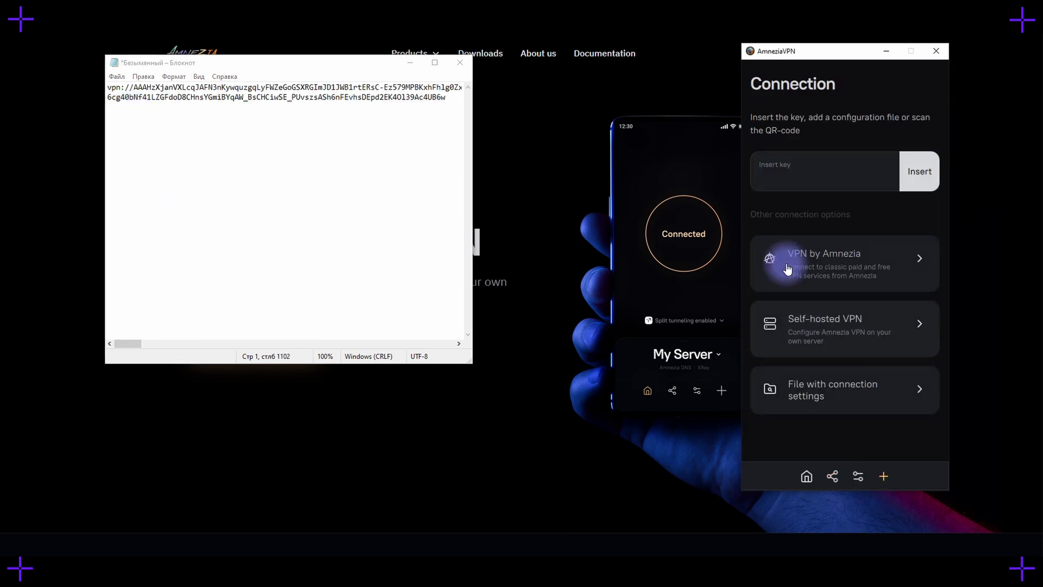
{"action": "left_click", "coordinate": [775, 183]}
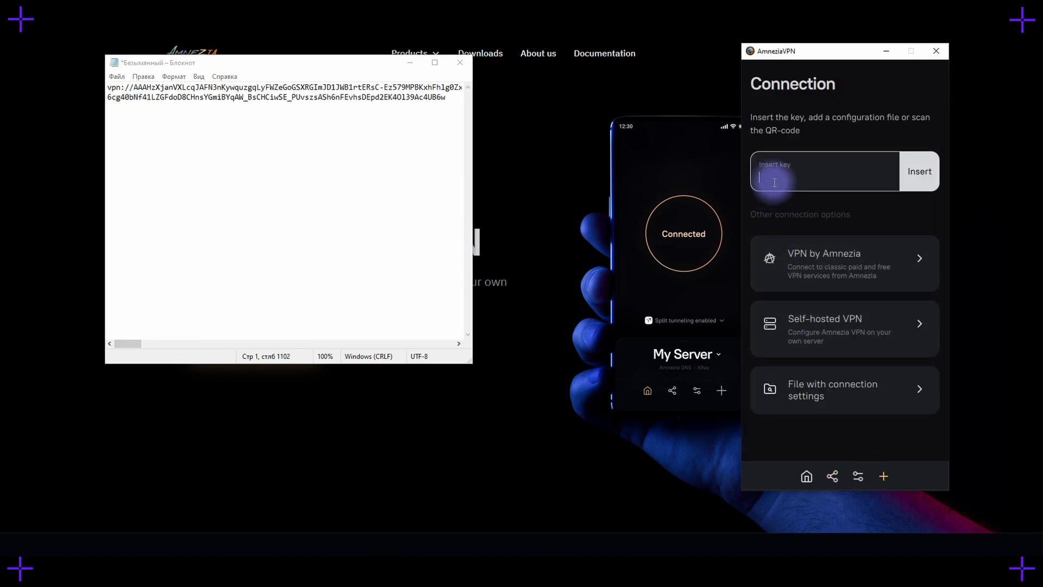
{"action": "left_click", "coordinate": [805, 477]}
{"action": "left_click", "coordinate": [832, 475]}
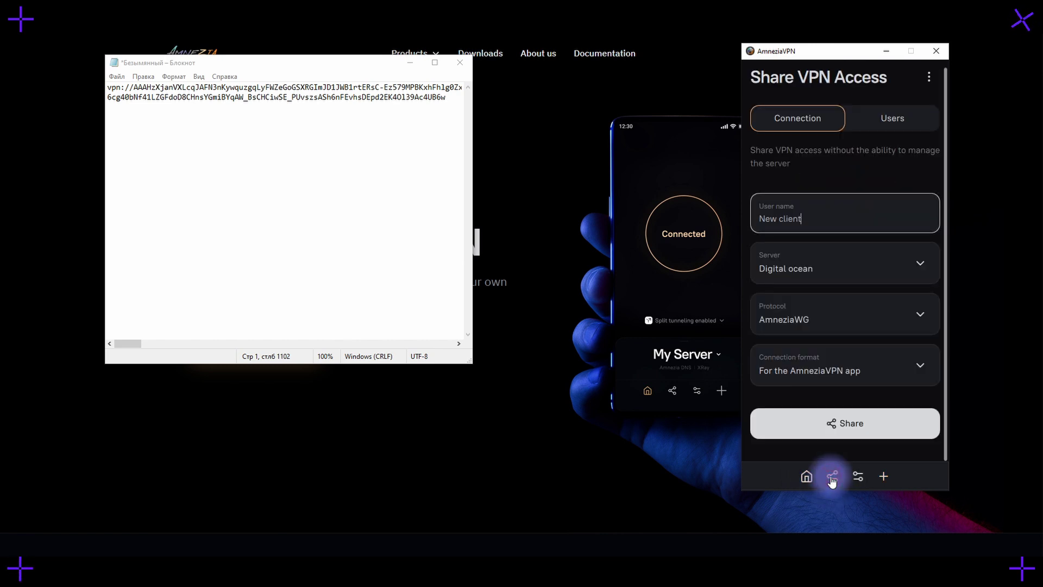
{"action": "left_click", "coordinate": [892, 116]}
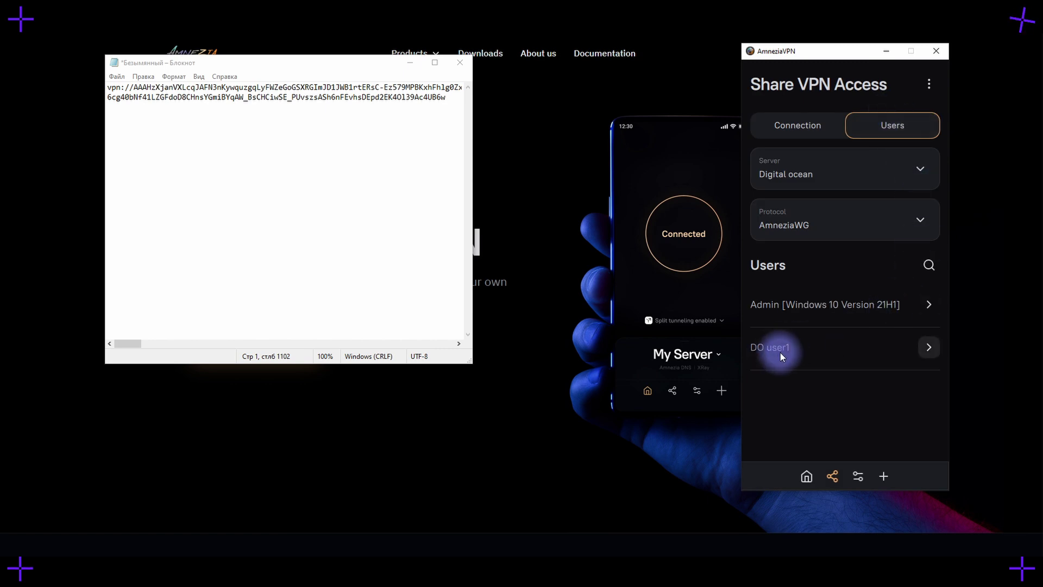
{"action": "left_click", "coordinate": [911, 362]}
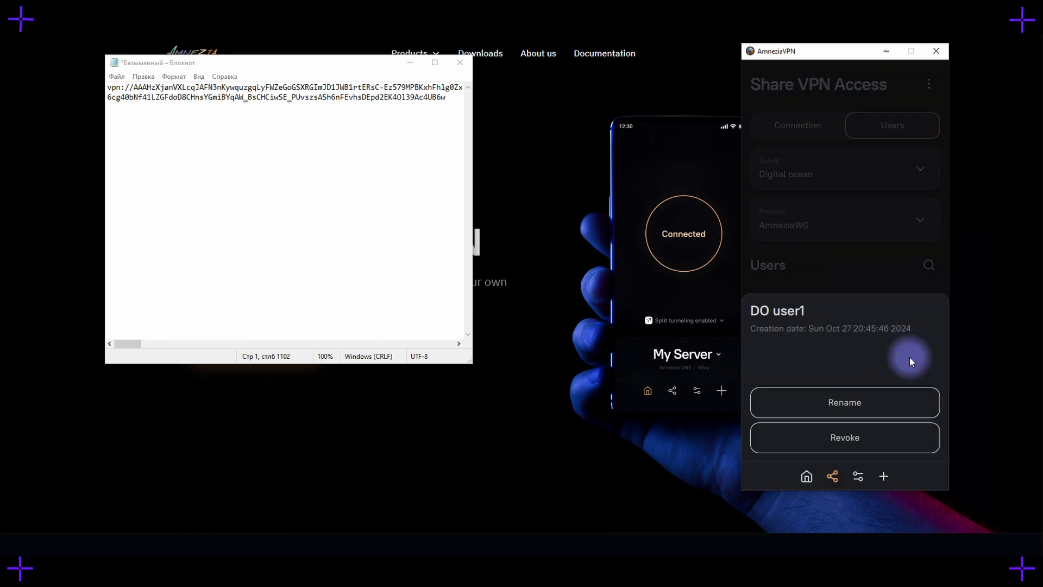
{"action": "left_click", "coordinate": [833, 228]}
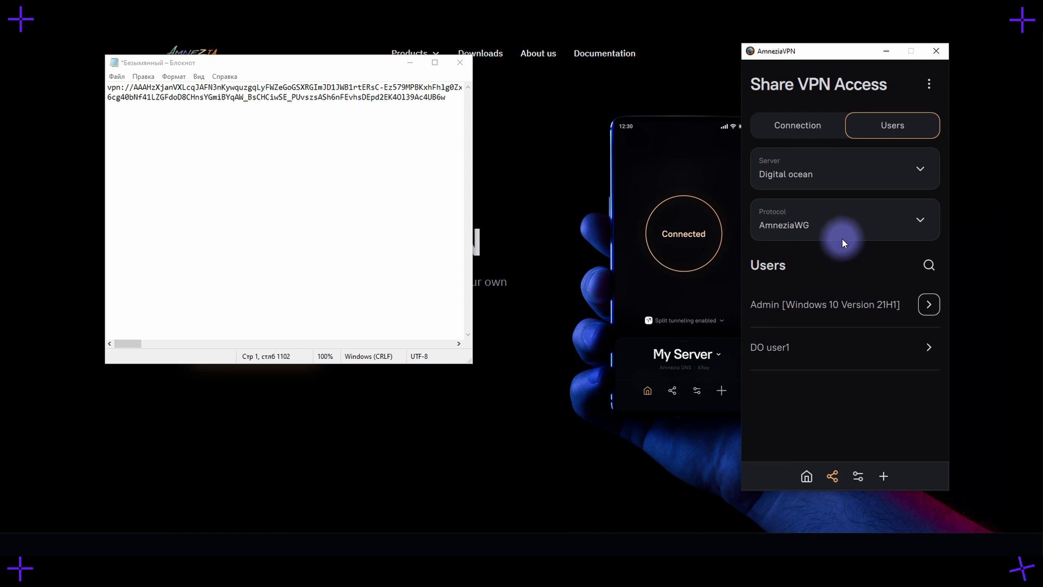
{"action": "left_click", "coordinate": [806, 125]}
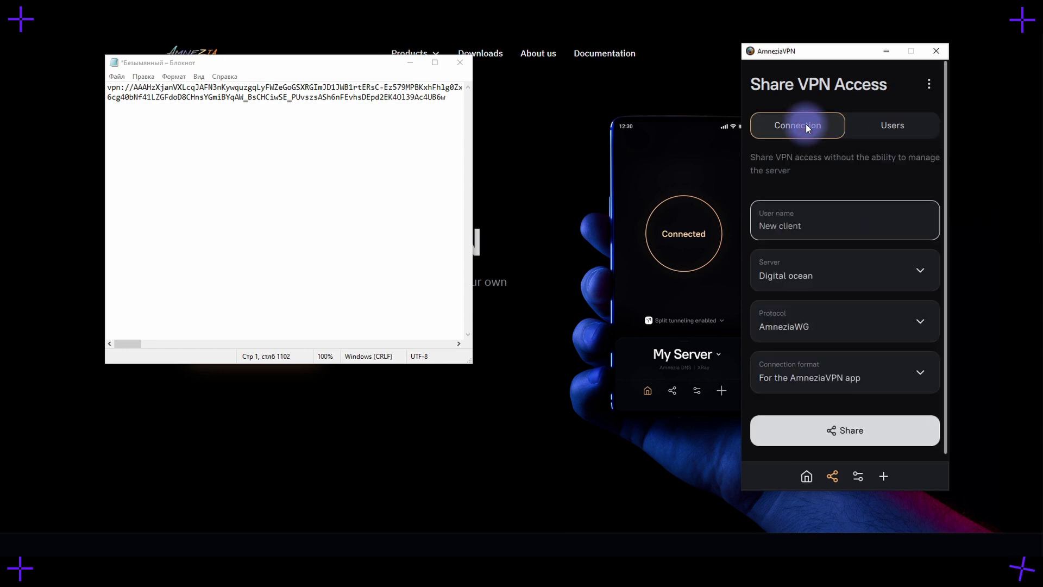
Step: Check the option to share full access to the Digital ocean server
{"action": "left_click", "coordinate": [929, 84]}
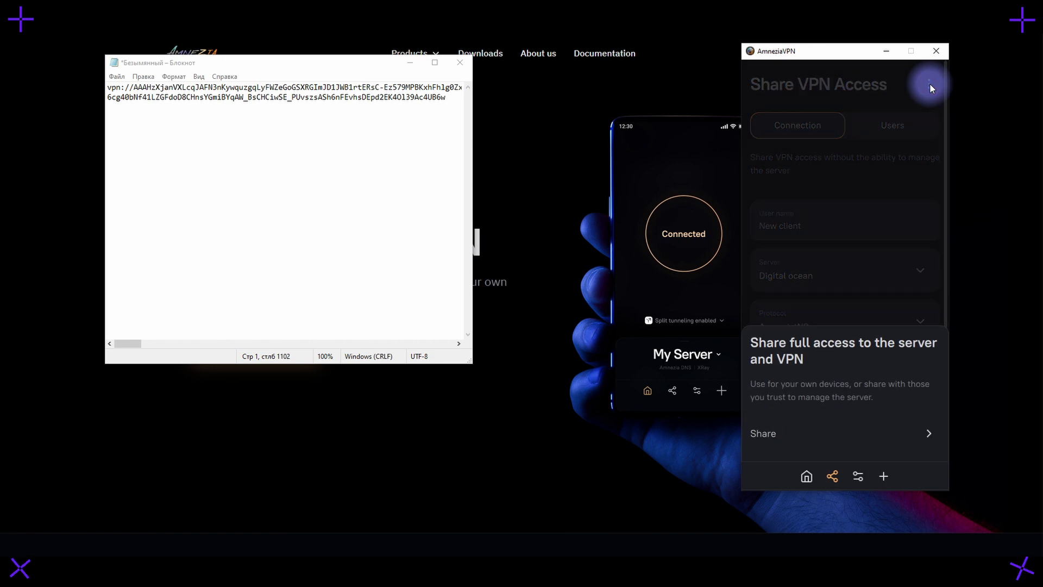
{"action": "left_click", "coordinate": [777, 442]}
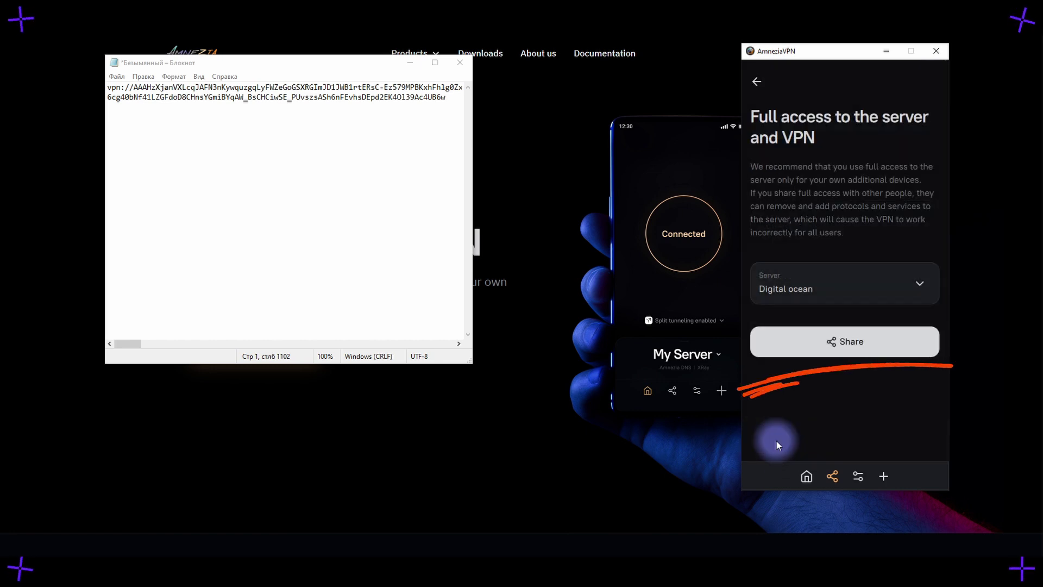
{"action": "left_click", "coordinate": [756, 82]}
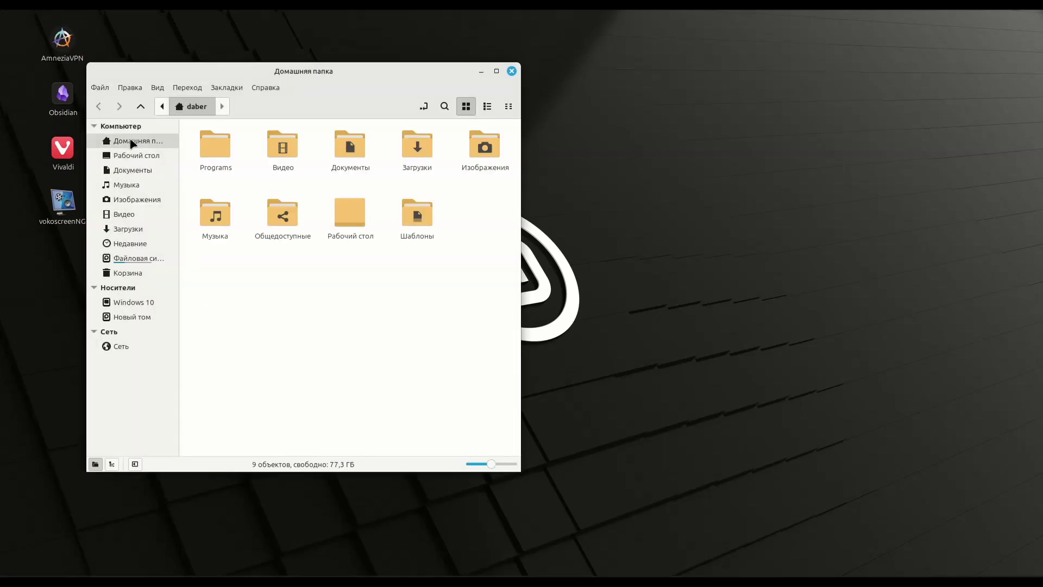
Step: Locate AmneziaVPN_Linux_installer_4.8.1.9.tar.zip in Downloads and switch to the amnezia-client GitHub page
{"action": "left_click", "coordinate": [127, 232]}
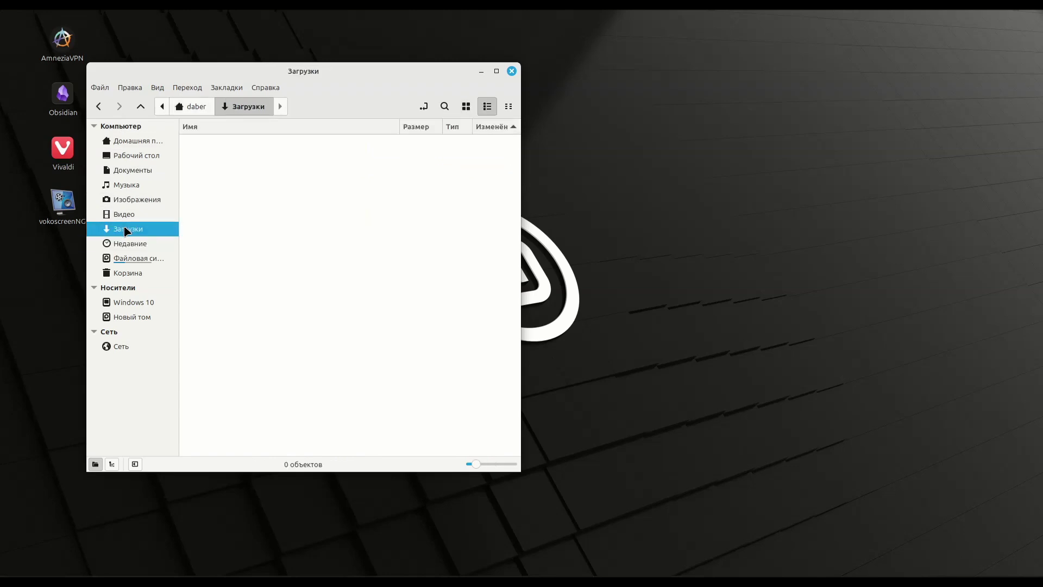
{"action": "left_click", "coordinate": [280, 152]}
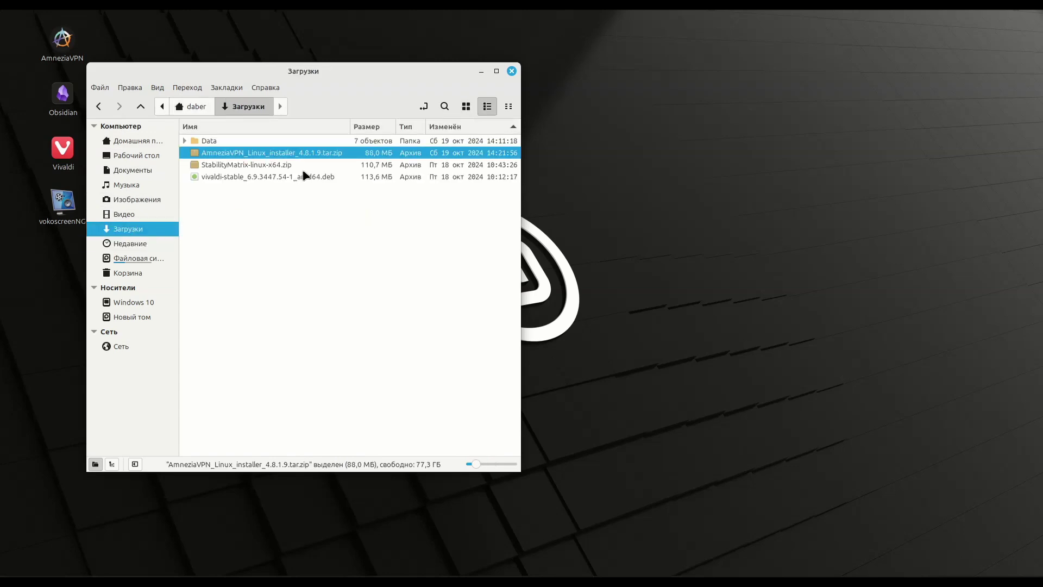
{"action": "left_click", "coordinate": [164, 573]}
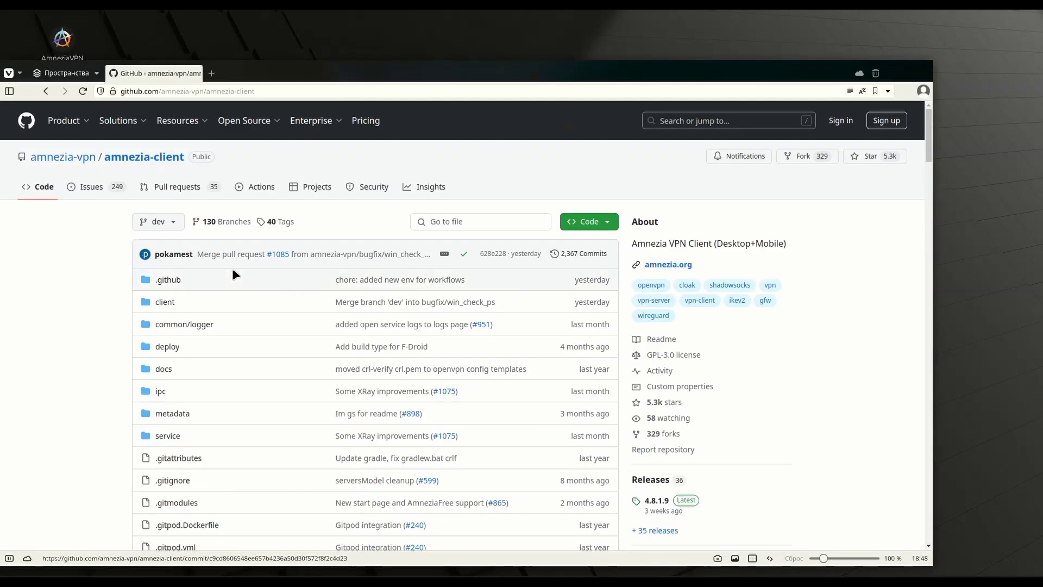
Step: View the amnezia-client 4.8.1.9 release page in a maximized Vivaldi window
{"action": "double_click", "coordinate": [427, 68]}
{"action": "scroll", "coordinate": [347, 249], "scroll_direction": "down", "scroll_amount": 12}
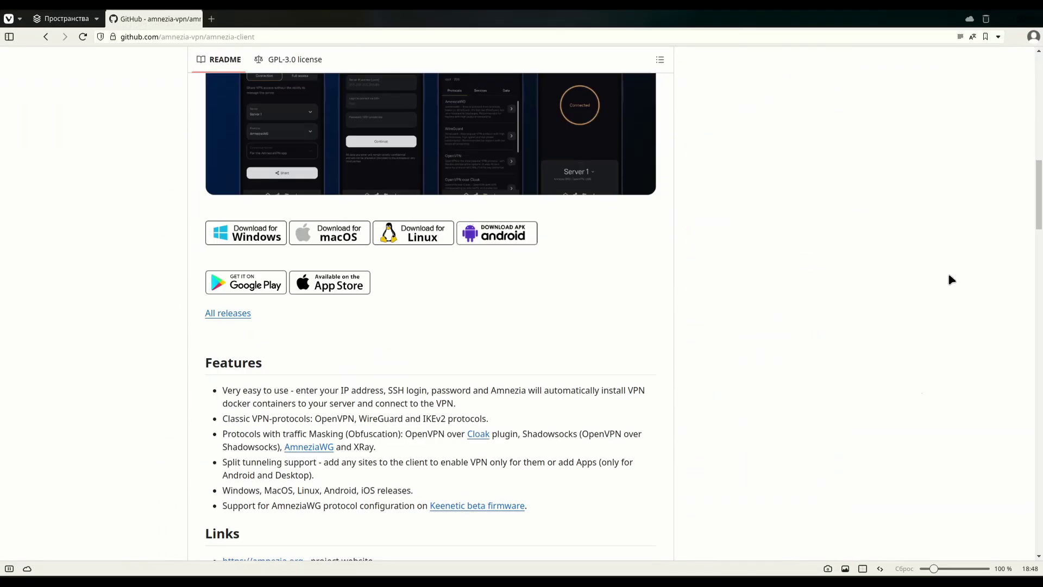
{"action": "scroll", "coordinate": [951, 280], "scroll_direction": "up", "scroll_amount": 12}
{"action": "left_click", "coordinate": [715, 317]}
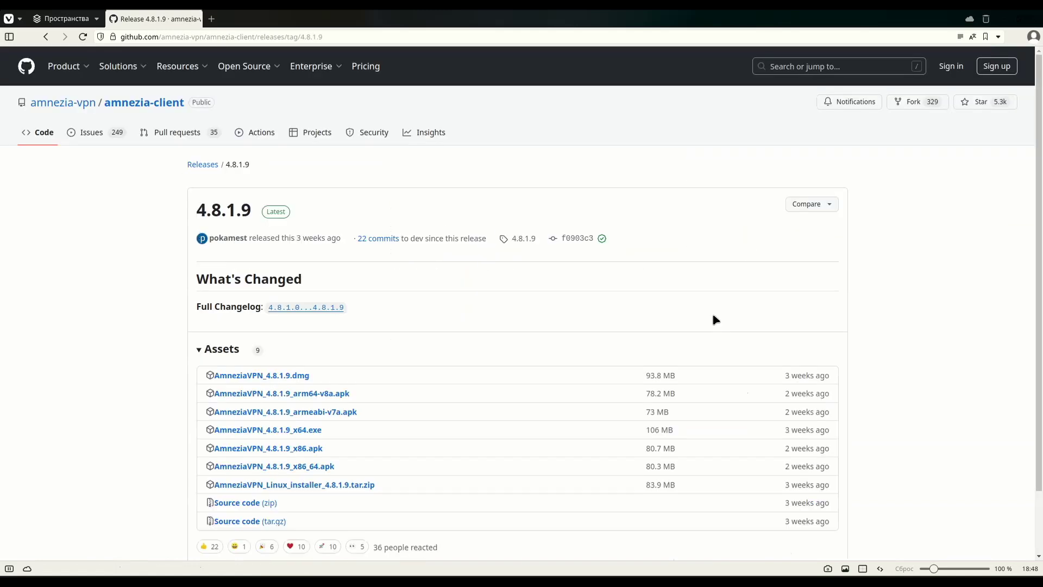
{"action": "scroll", "coordinate": [555, 322], "scroll_direction": "down", "scroll_amount": 2}
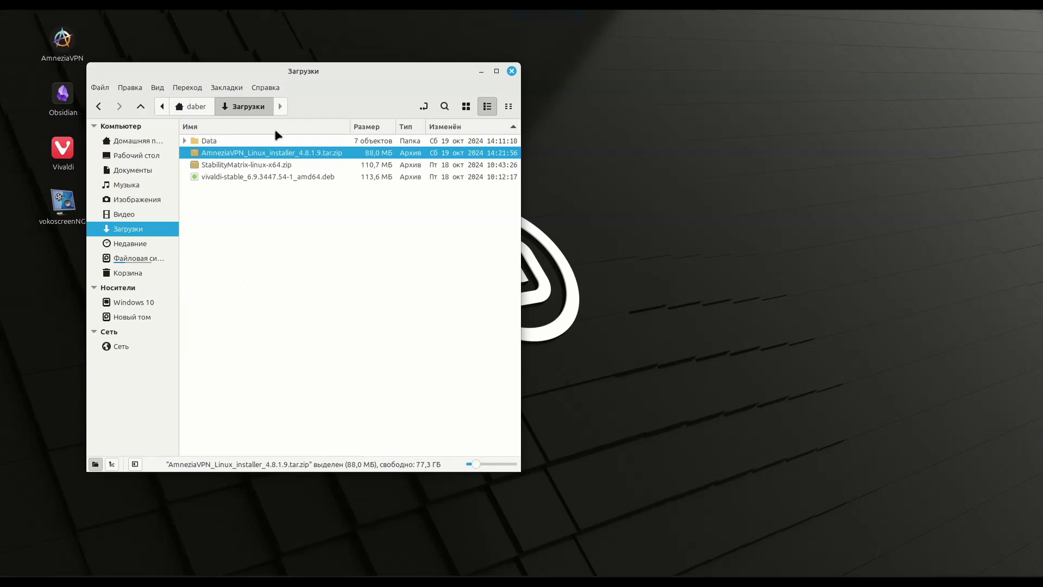
Step: Extract AmneziaVPN_Linux_Installer.bin from the downloaded archive and close the windows to reveal the desktop
{"action": "double_click", "coordinate": [268, 156]}
{"action": "double_click", "coordinate": [245, 115]}
{"action": "left_click_drag", "start_coordinate": [310, 68], "coordinate": [608, 57]}
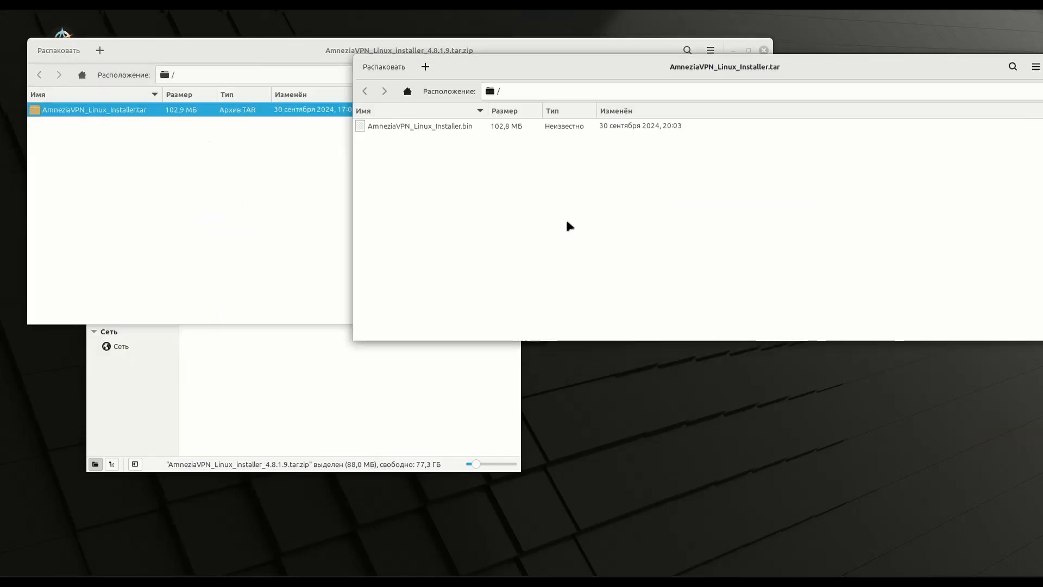
{"action": "left_click_drag", "start_coordinate": [417, 126], "coordinate": [503, 320]}
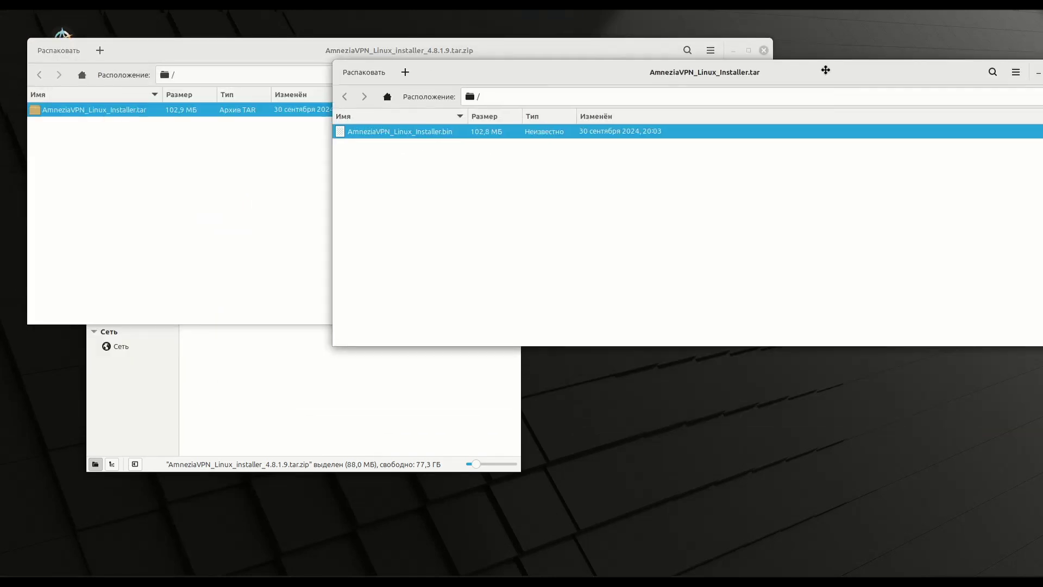
{"action": "key", "text": "alt+F4"}
{"action": "key", "text": "super+d"}
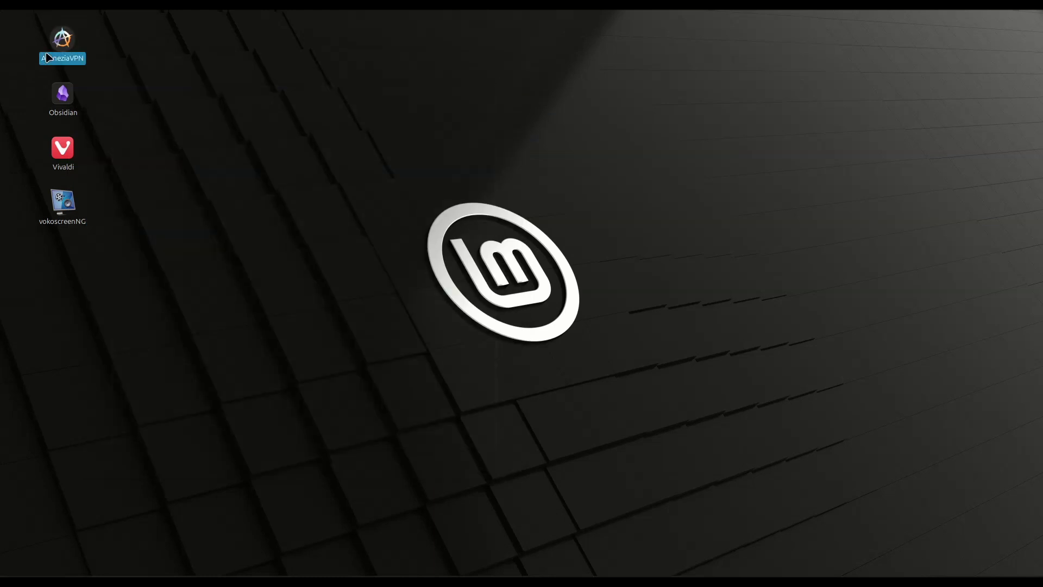
Step: Run AmneziaVPN --version in a terminal, which fails on a missing xcb plugin
{"action": "left_click", "coordinate": [126, 79]}
{"action": "key", "text": "ctrl+alt+t"}
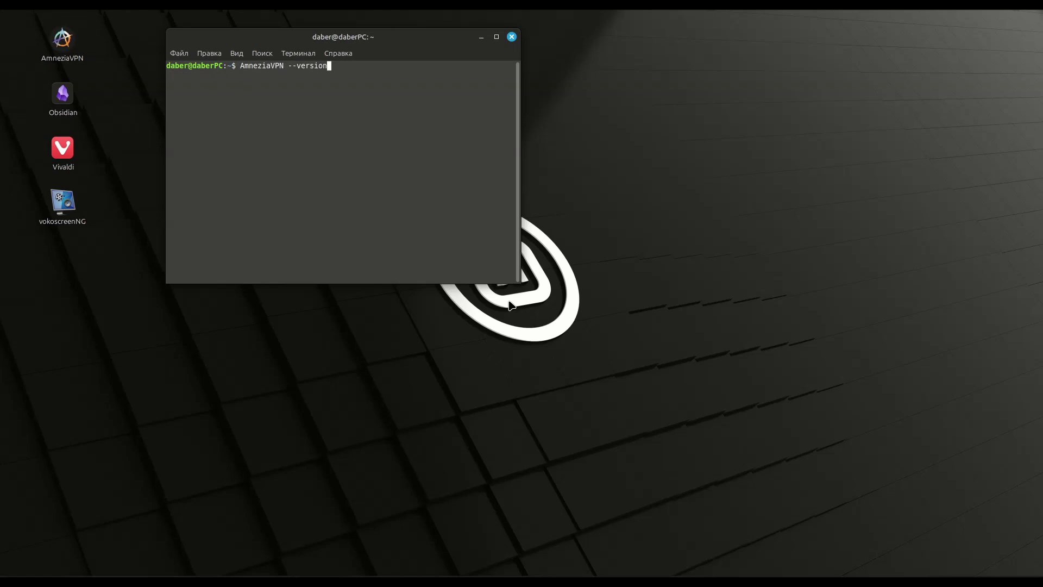
{"action": "key", "text": "Return"}
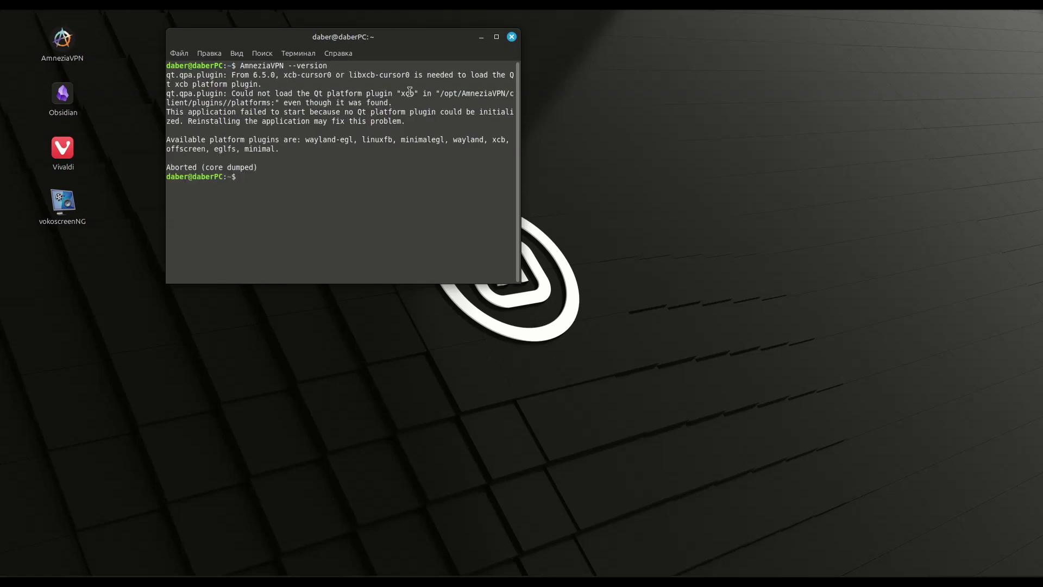
Step: Install libxcb-cursor0 and libxcb-xinerama0 with sudo apt, entering the password and confirming with д
{"action": "type", "text": "apt install libxcb-cursor0 libxcb-xinerama0"}
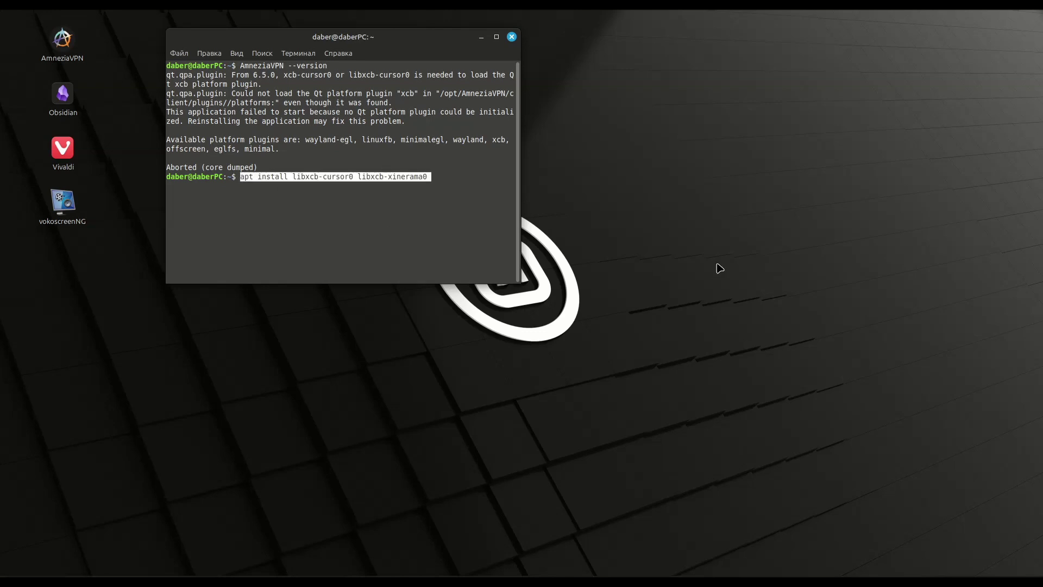
{"action": "key", "text": "Return"}
{"action": "type", "text": "*****************"}
{"action": "key", "text": "Return"}
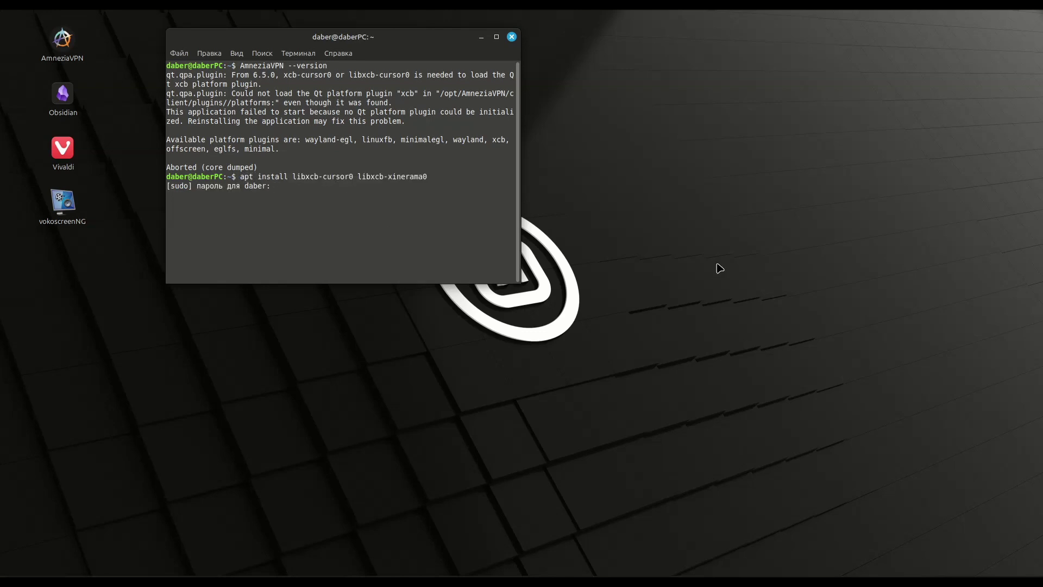
{"action": "type", "text": "***********"}
{"action": "key", "text": "Return"}
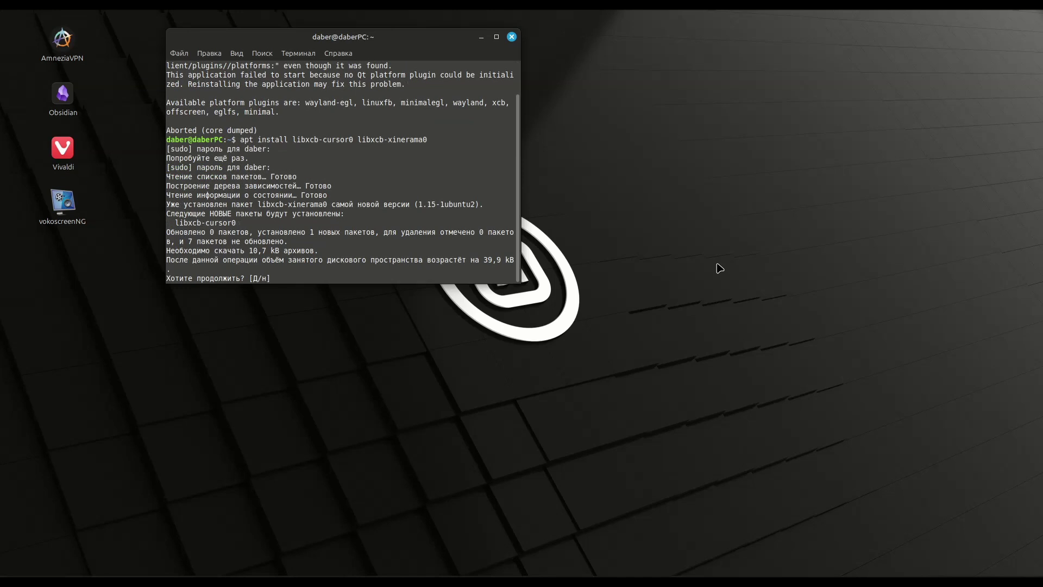
{"action": "type", "text": "д"}
{"action": "key", "text": "Return"}
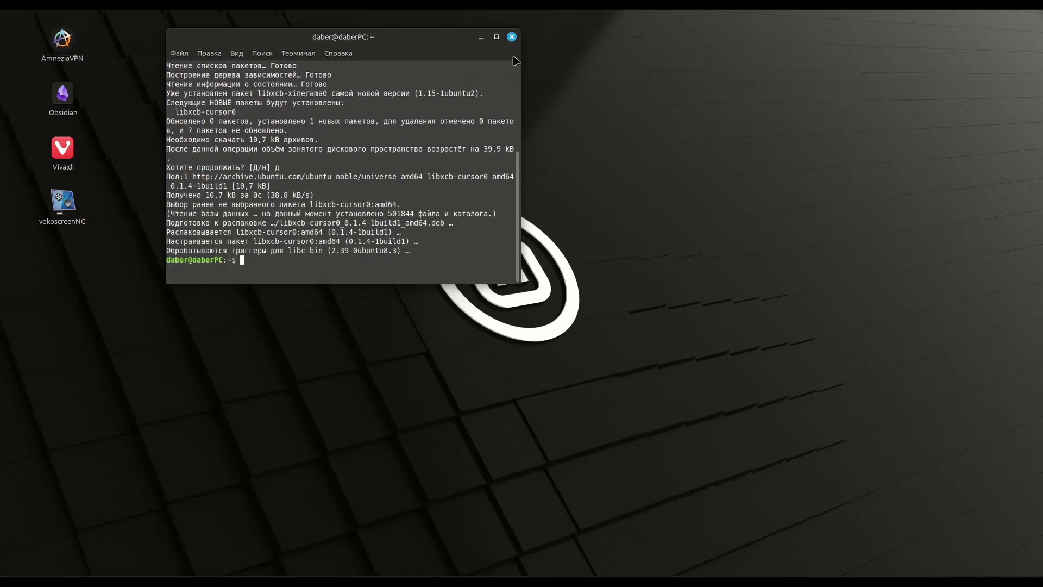